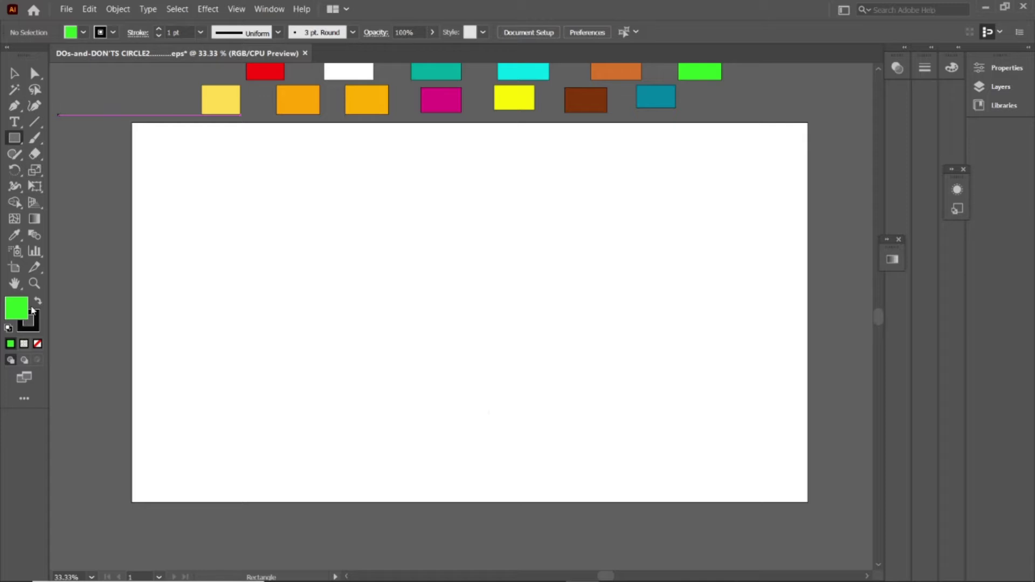
Draw a no-fill rectangle covering the whole artboard and lock it with Object > Lock.
{"action": "left_click", "coordinate": [38, 343]}
{"action": "left_click", "coordinate": [14, 138]}
{"action": "left_click", "coordinate": [64, 140]}
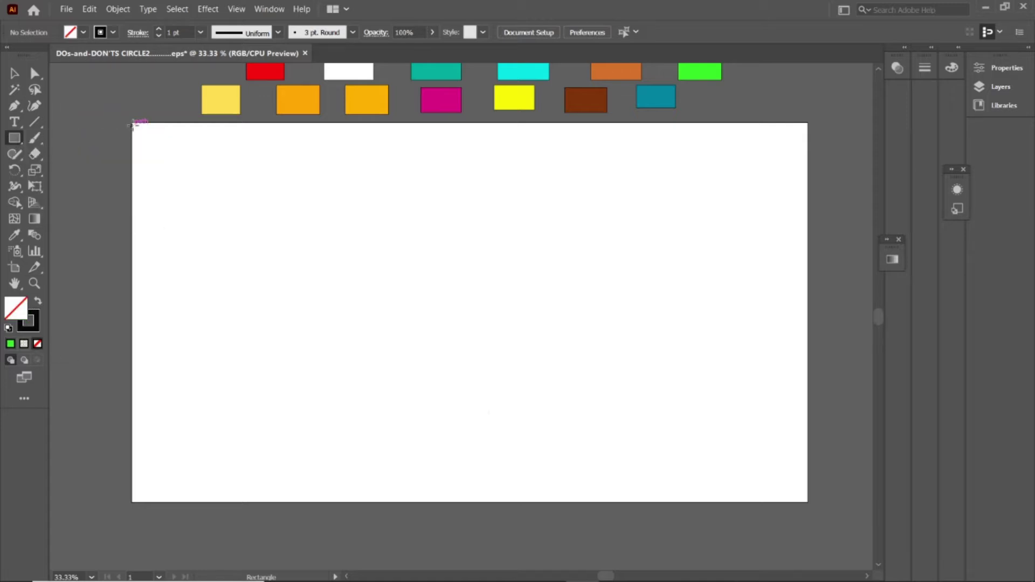
{"action": "left_click_drag", "start_coordinate": [132, 124], "coordinate": [807, 502]}
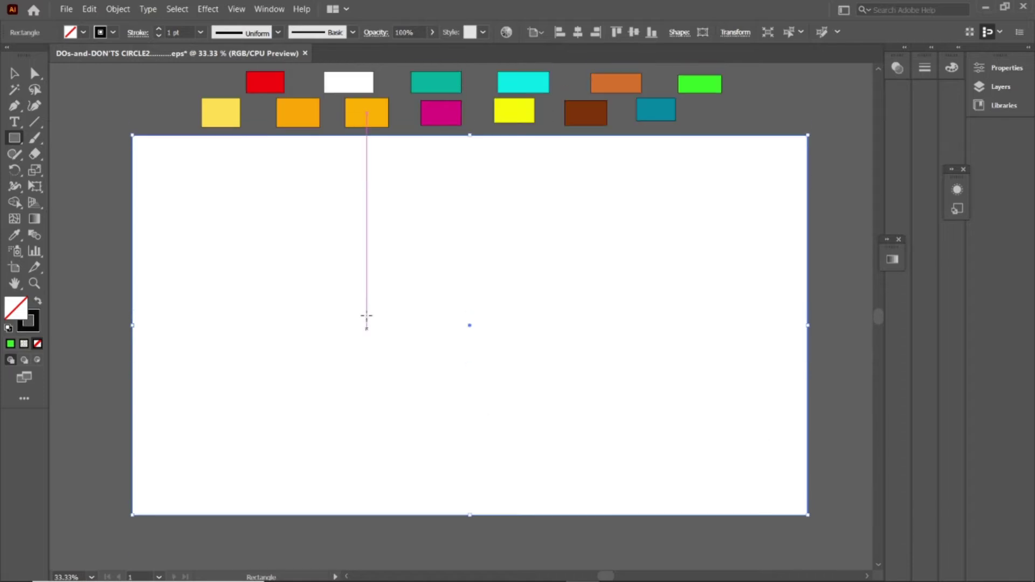
{"action": "key", "text": "ctrl+equal"}
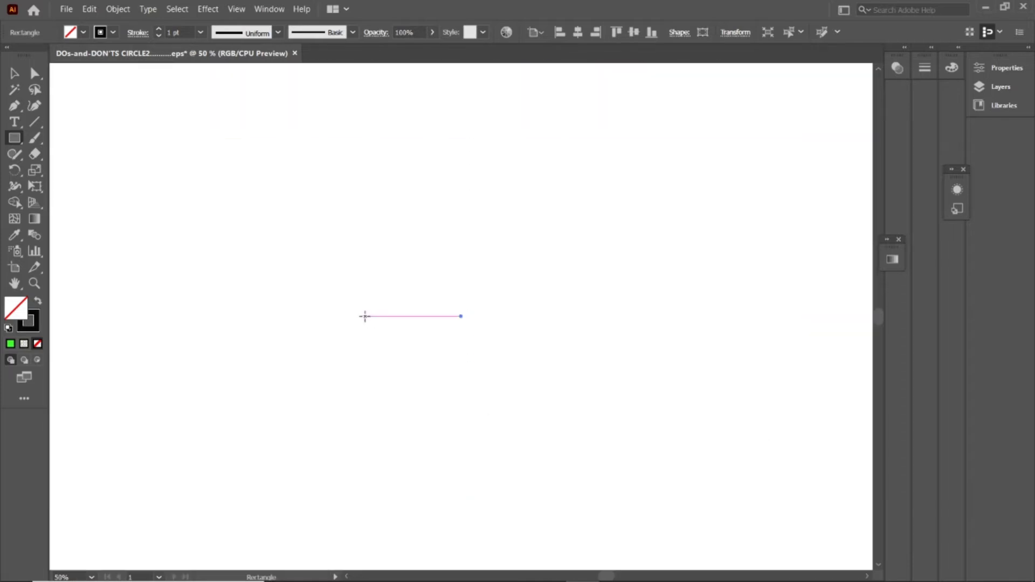
{"action": "key", "text": "ctrl+minus"}
{"action": "left_click", "coordinate": [117, 8]}
{"action": "left_click", "coordinate": [309, 89]}
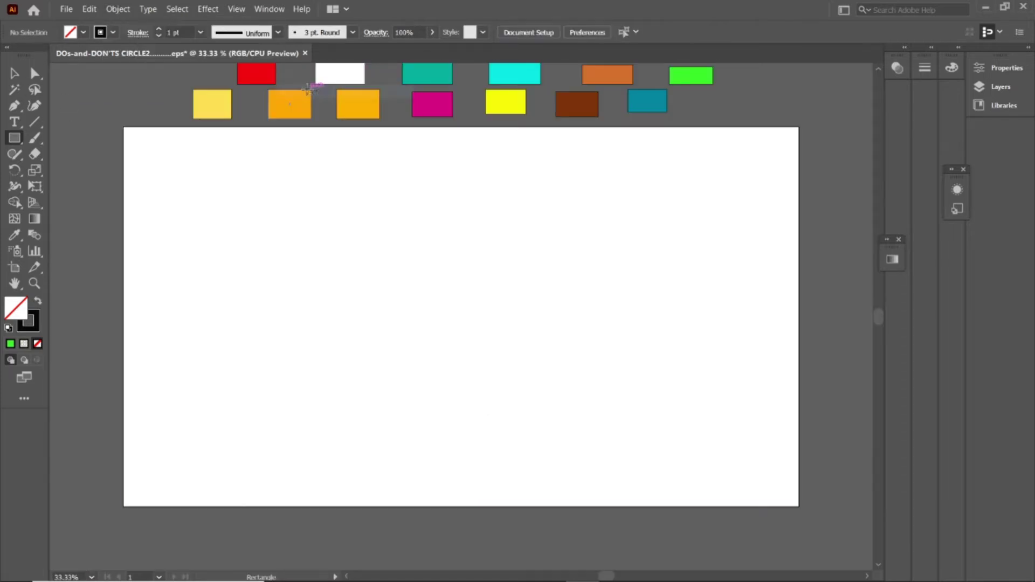
{"action": "scroll", "coordinate": [268, 212], "scroll_direction": "down", "scroll_amount": 1}
{"action": "scroll", "coordinate": [307, 205], "scroll_direction": "up", "scroll_amount": 2}
{"action": "scroll", "coordinate": [307, 205], "scroll_direction": "down", "scroll_amount": 1}
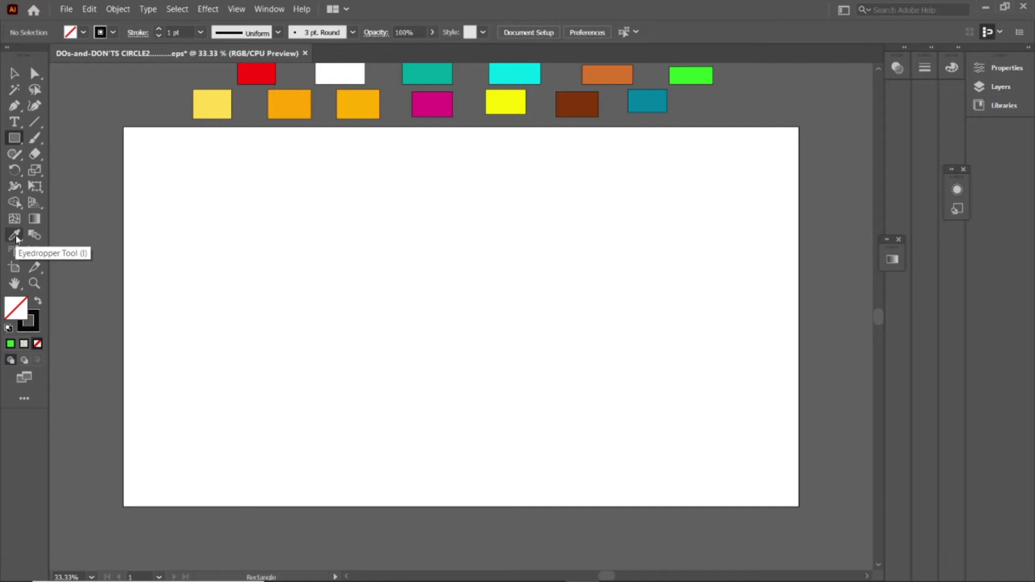
Draw the open V-shaped cone outline with the Pen tool.
{"action": "left_click", "coordinate": [14, 106]}
{"action": "left_click", "coordinate": [392, 320]}
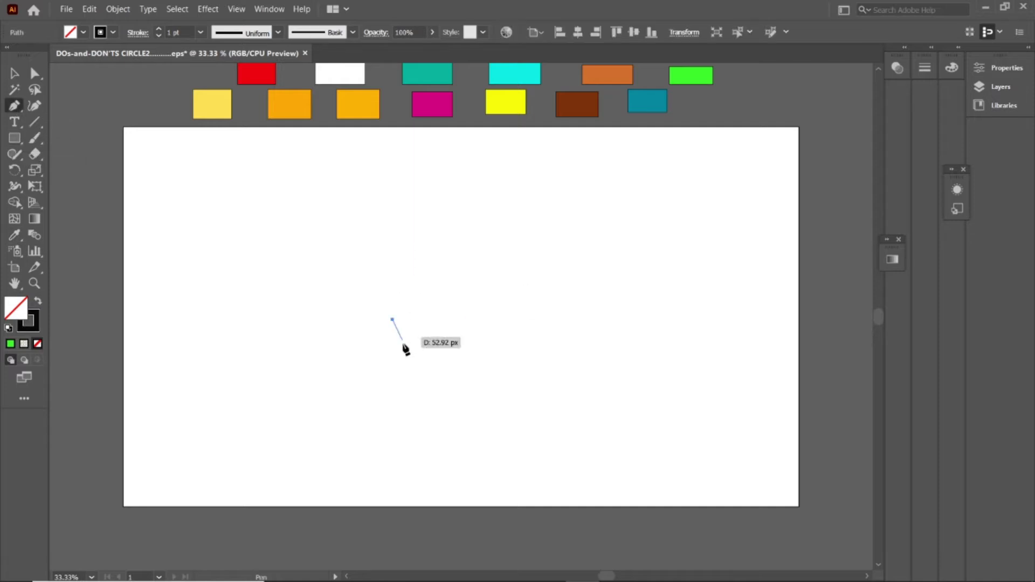
{"action": "left_click", "coordinate": [483, 467]}
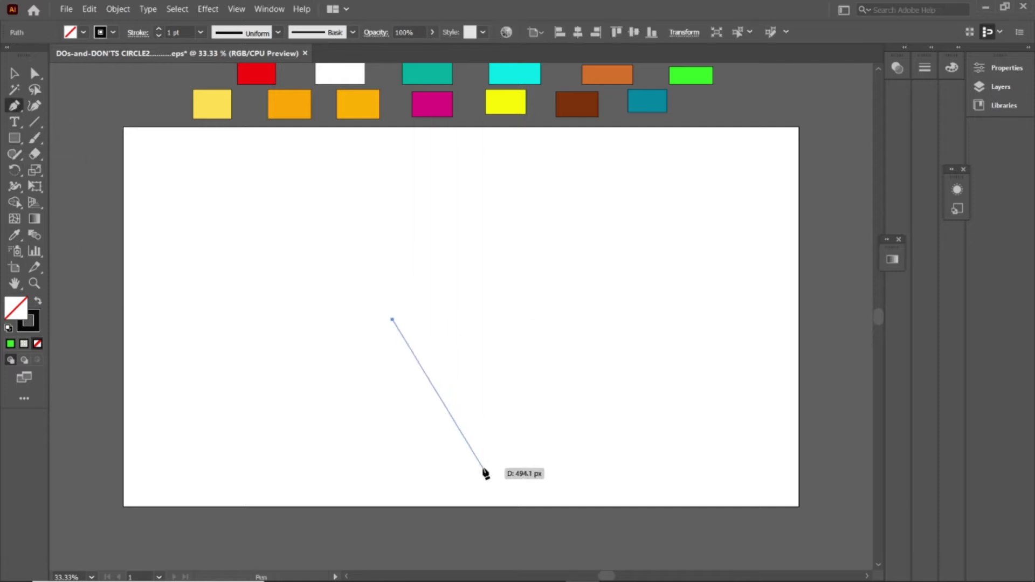
{"action": "left_click", "coordinate": [551, 320]}
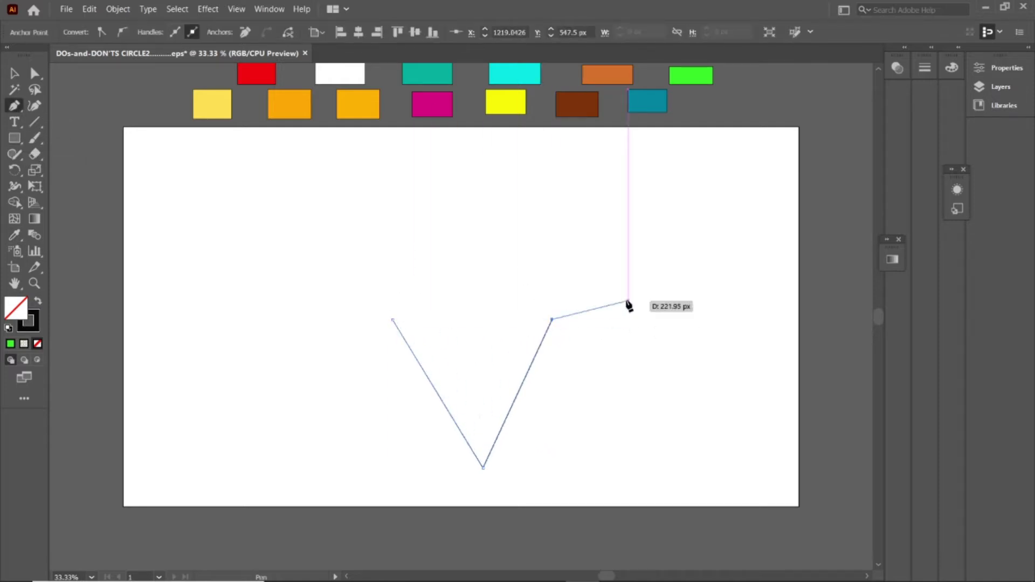
{"action": "key", "text": "Escape"}
Draw a curved arc from the V's top-left corner to its right side, adjusting it to meet the line.
{"action": "key", "text": "v"}
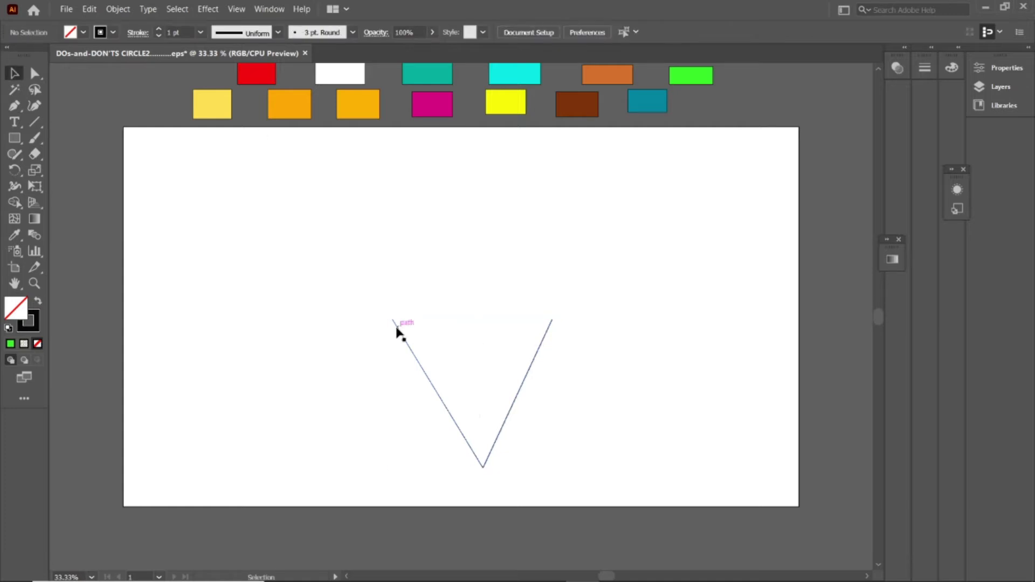
{"action": "left_click", "coordinate": [33, 106]}
{"action": "left_click", "coordinate": [392, 322]}
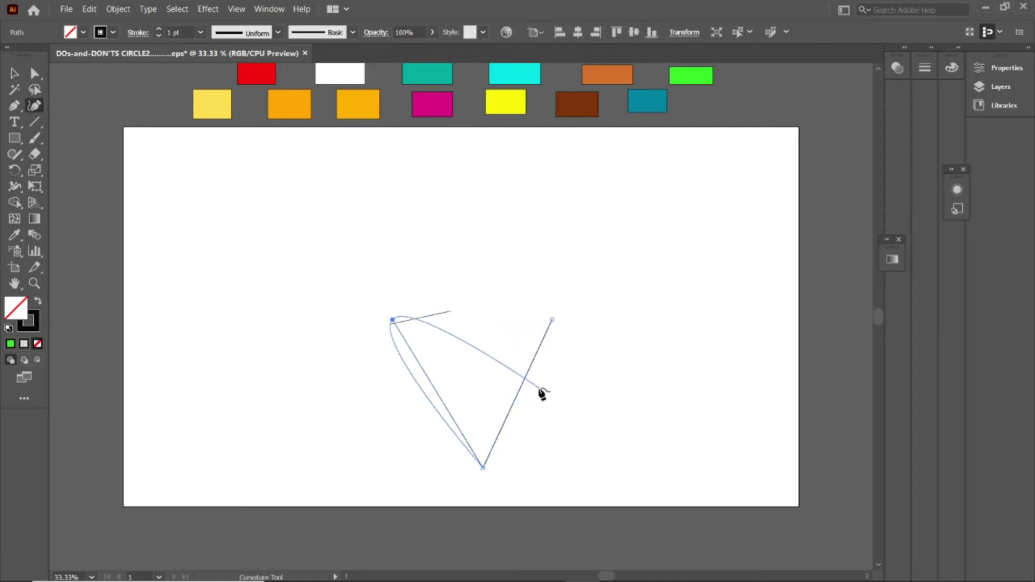
{"action": "left_click", "coordinate": [451, 311]}
{"action": "left_click", "coordinate": [523, 390]}
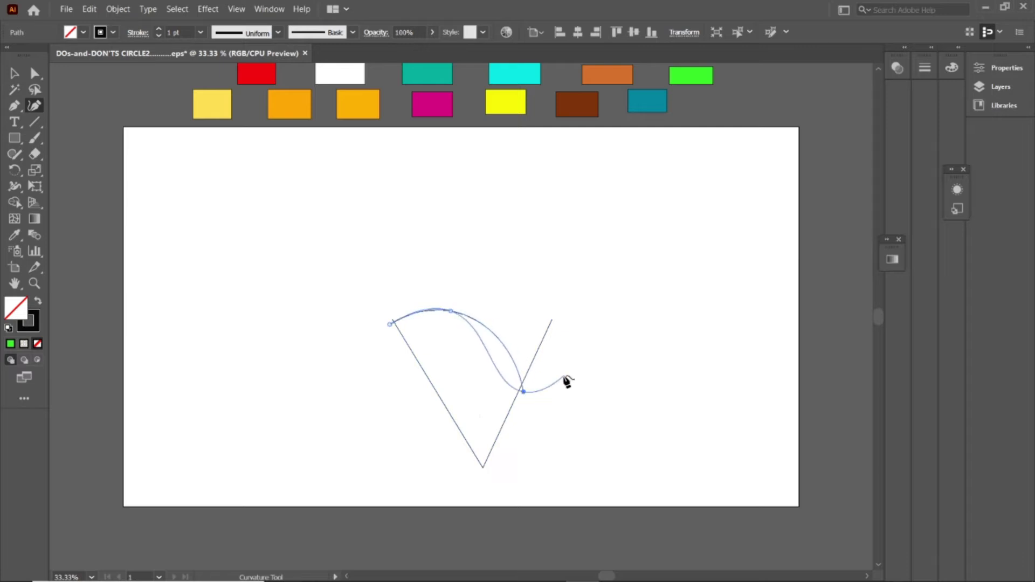
{"action": "key", "text": "v"}
{"action": "left_click_drag", "start_coordinate": [467, 316], "coordinate": [473, 317]}
{"action": "left_click_drag", "start_coordinate": [528, 392], "coordinate": [522, 384]}
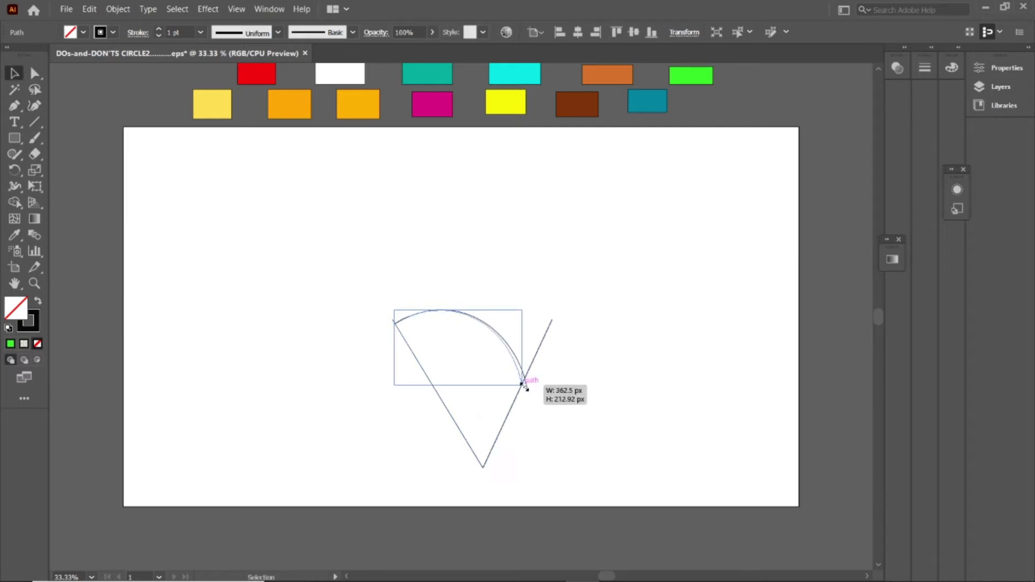
{"action": "left_click", "coordinate": [576, 347]}
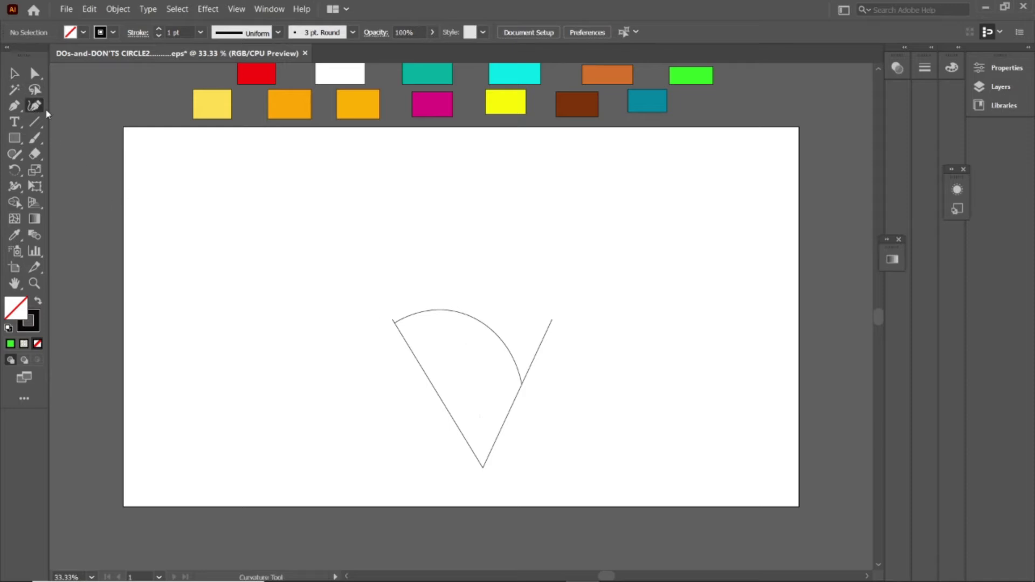
Draw a second arc resting on the first, nudge it into place, and select all.
{"action": "left_click", "coordinate": [469, 340]}
{"action": "left_click", "coordinate": [496, 304]}
{"action": "left_click", "coordinate": [552, 319]}
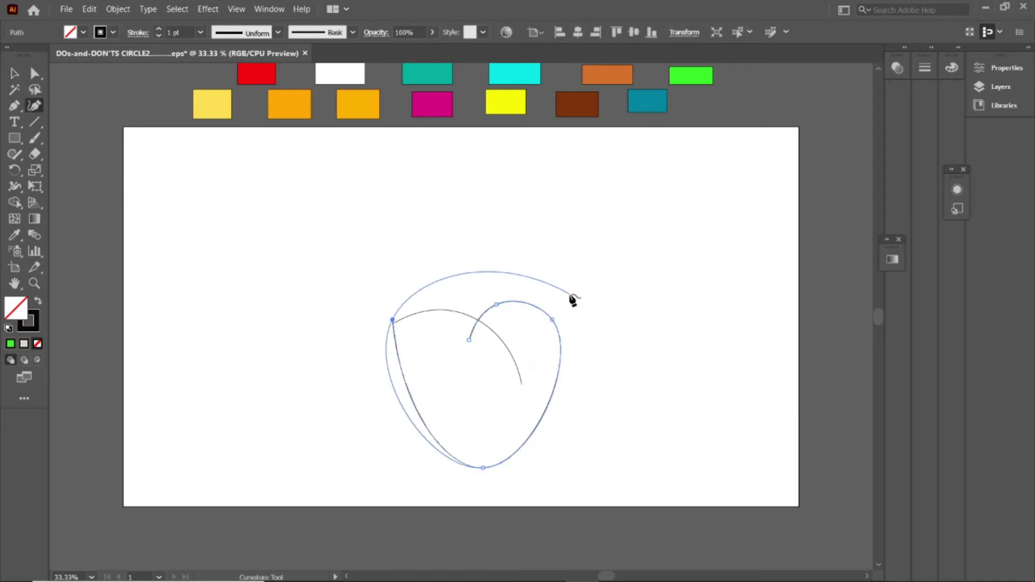
{"action": "key", "text": "ctrl+z"}
{"action": "left_click", "coordinate": [556, 331]}
{"action": "left_click", "coordinate": [15, 72]}
{"action": "left_click_drag", "start_coordinate": [531, 309], "coordinate": [525, 310]}
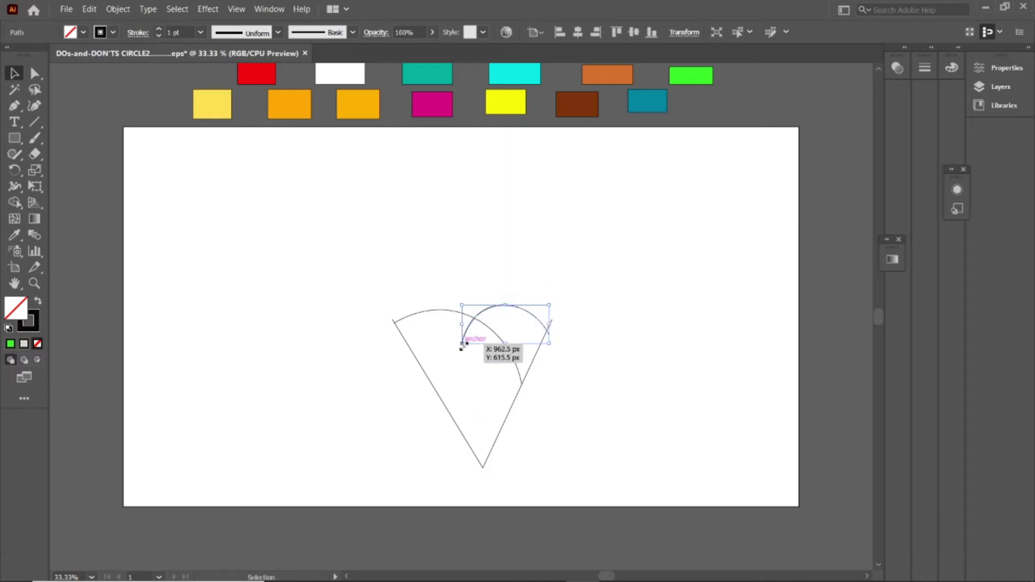
{"action": "left_click_drag", "start_coordinate": [526, 313], "coordinate": [470, 318]}
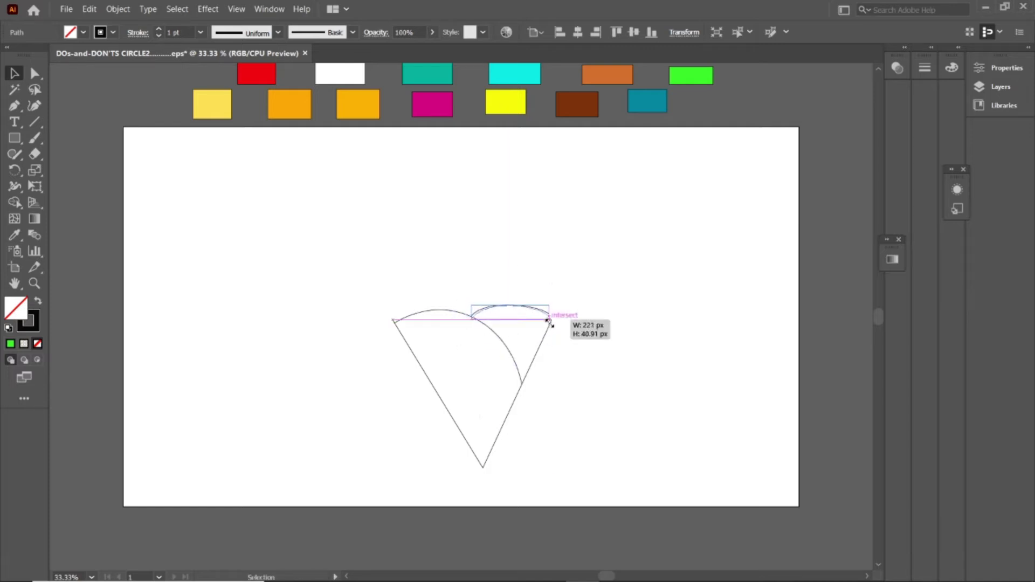
{"action": "left_click", "coordinate": [508, 404]}
{"action": "left_click_drag", "start_coordinate": [511, 307], "coordinate": [514, 312]}
{"action": "left_click", "coordinate": [559, 323]}
{"action": "key", "text": "ctrl+a"}
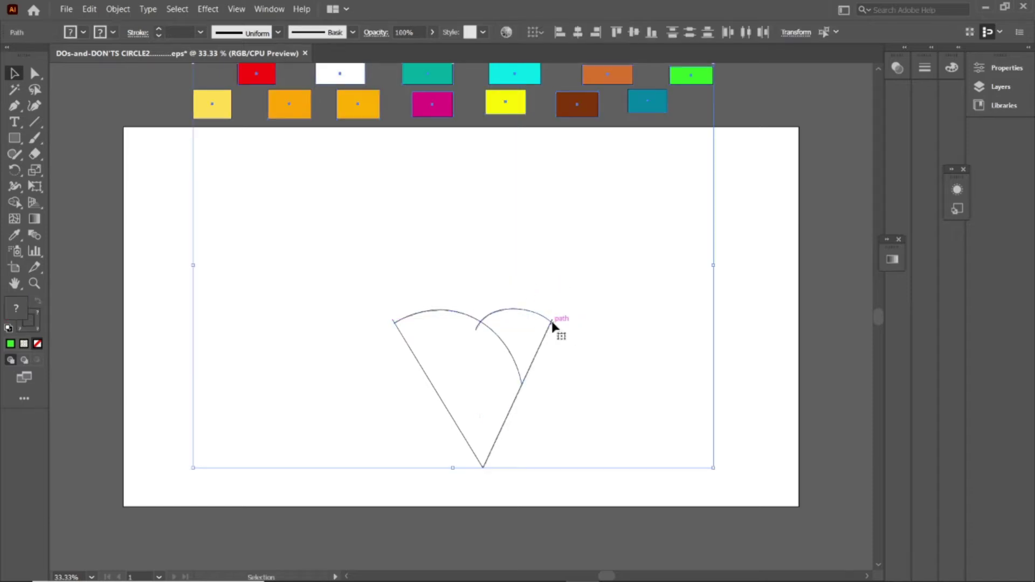
Marquee-select the cone paths, thicken their stroke weight, and scale the drawing up slightly.
{"action": "left_click", "coordinate": [18, 216]}
{"action": "left_click", "coordinate": [555, 325]}
{"action": "left_click", "coordinate": [14, 73]}
{"action": "left_click", "coordinate": [558, 322]}
{"action": "key", "text": "ctrl+a"}
{"action": "left_click", "coordinate": [677, 351]}
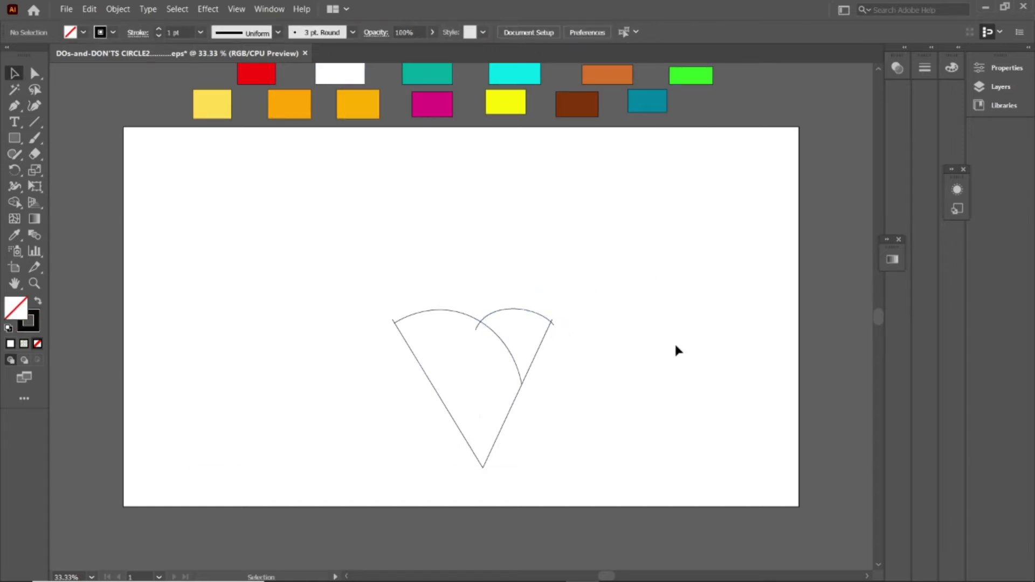
{"action": "scroll", "coordinate": [442, 324], "scroll_direction": "down", "scroll_amount": 3}
{"action": "scroll", "coordinate": [442, 325], "scroll_direction": "up", "scroll_amount": 4}
{"action": "left_click_drag", "start_coordinate": [359, 302], "coordinate": [609, 502]}
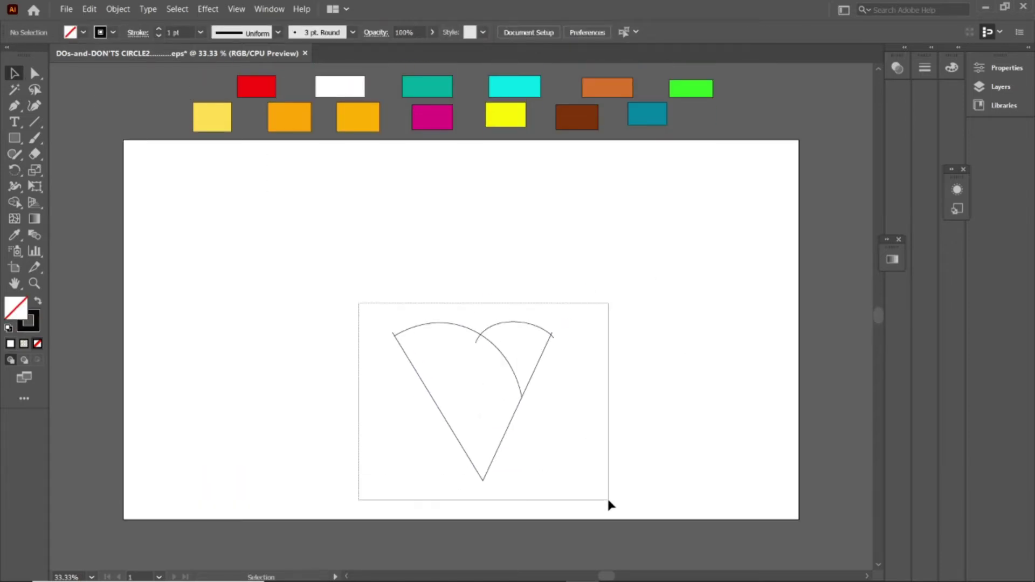
{"action": "left_click", "coordinate": [158, 30]}
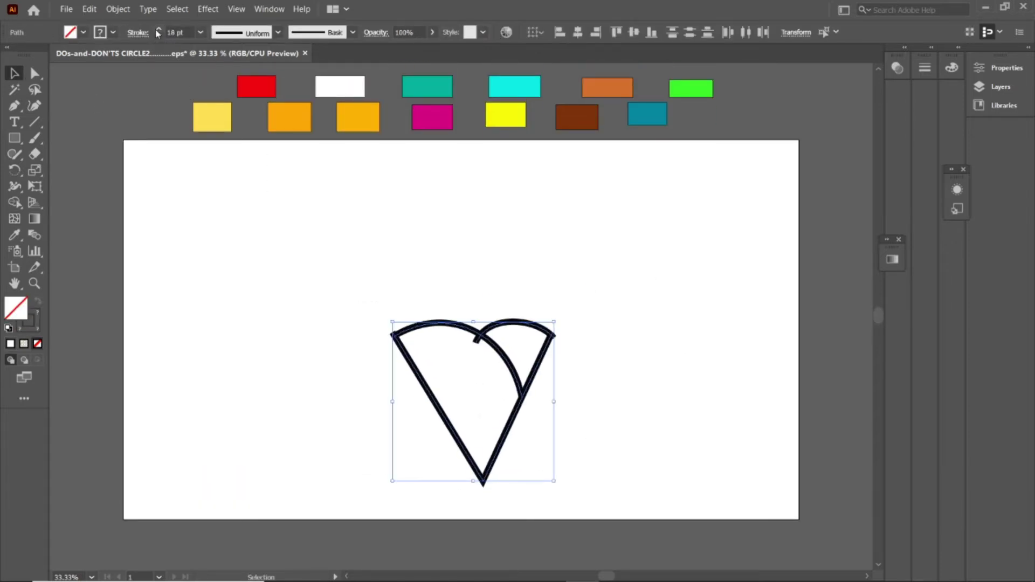
{"action": "left_click", "coordinate": [159, 36]}
{"action": "left_click", "coordinate": [159, 35]}
{"action": "mouse_move", "coordinate": [553, 322]}
{"action": "left_mouse_down"}
{"action": "mouse_move", "coordinate": [573, 294]}
{"action": "mouse_move", "coordinate": [544, 332]}
{"action": "left_mouse_up"}
Eyedrop the light yellow swatch as the cone's fill and set a 15 pt stroke.
{"action": "left_click", "coordinate": [553, 272]}
{"action": "left_click_drag", "start_coordinate": [369, 300], "coordinate": [619, 512]}
{"action": "left_click", "coordinate": [14, 234]}
{"action": "left_click", "coordinate": [299, 110]}
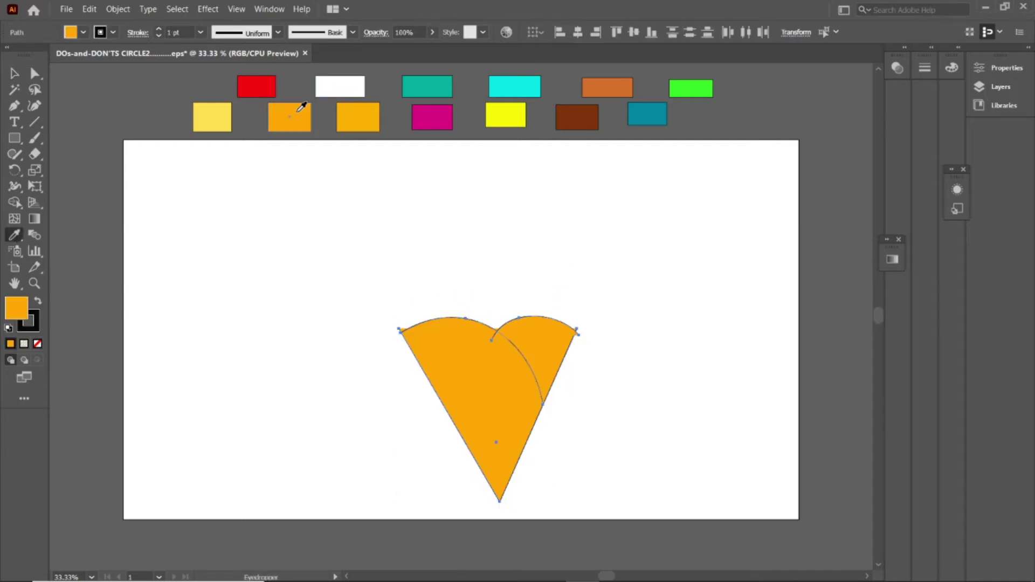
{"action": "left_click", "coordinate": [589, 110]}
{"action": "left_click", "coordinate": [295, 107]}
{"action": "left_click", "coordinate": [222, 107]}
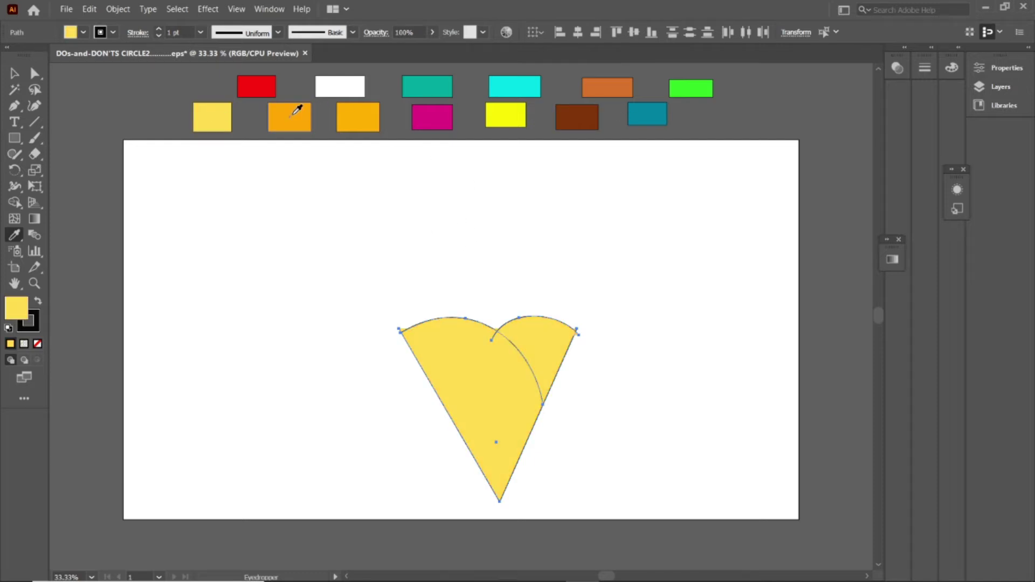
{"action": "scroll", "coordinate": [398, 233], "scroll_direction": "down", "scroll_amount": 1}
{"action": "left_click", "coordinate": [159, 29]}
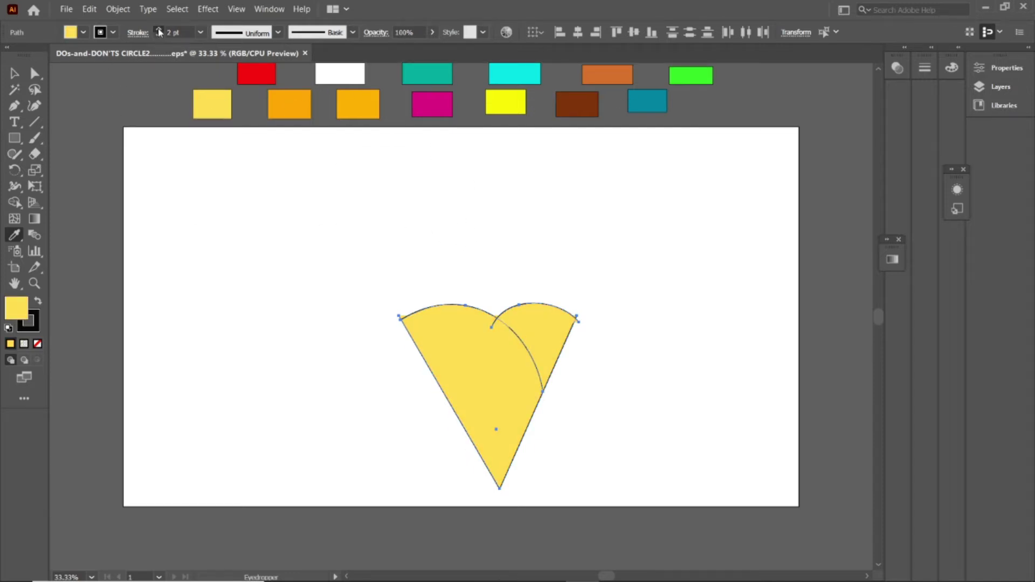
{"action": "left_click", "coordinate": [159, 29]}
{"action": "left_click", "coordinate": [160, 35]}
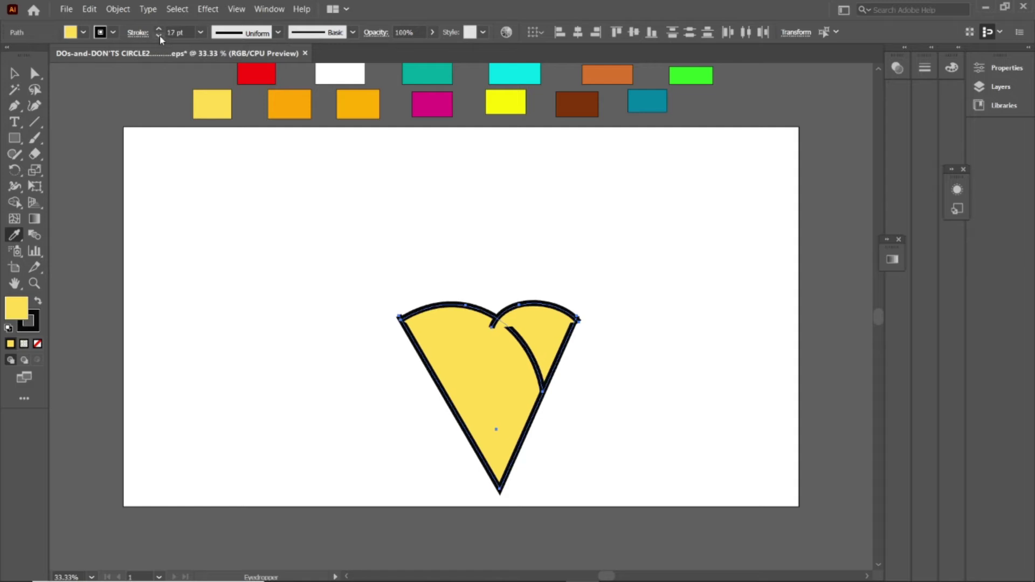
Select the small right arc for reshaping.
{"action": "key", "text": "v"}
{"action": "left_click", "coordinate": [344, 243]}
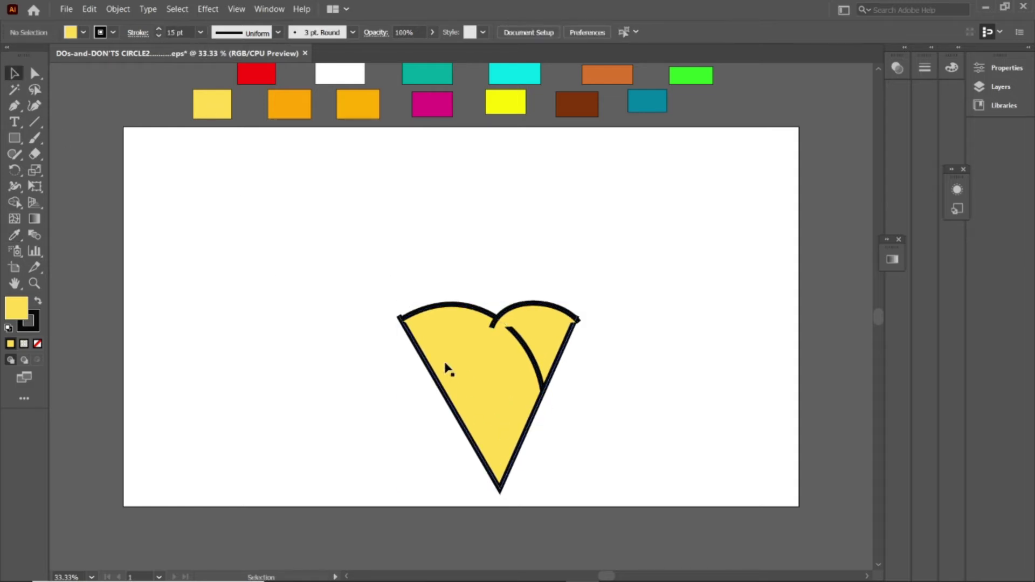
{"action": "left_click", "coordinate": [499, 316]}
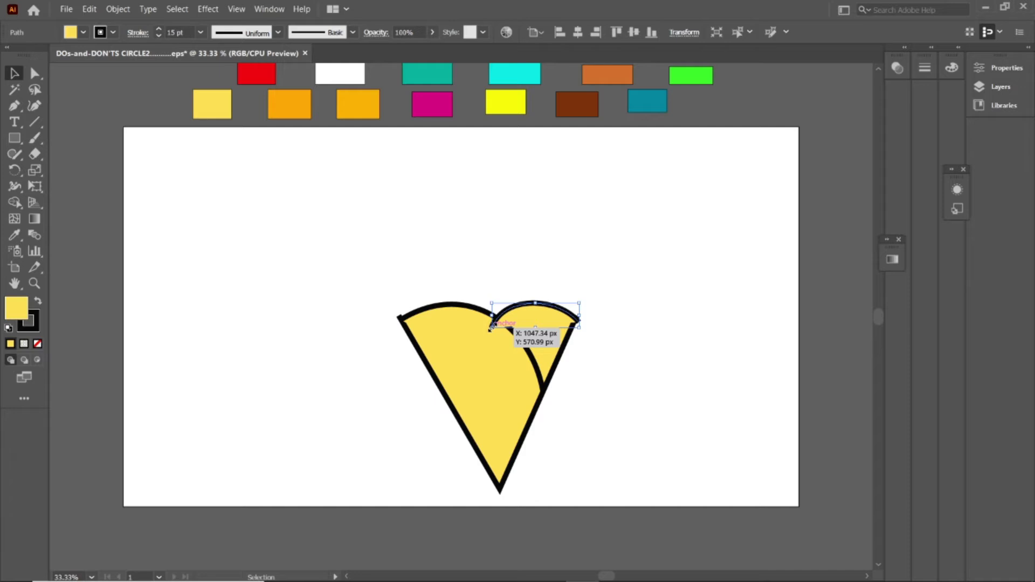
{"action": "left_click", "coordinate": [34, 105]}
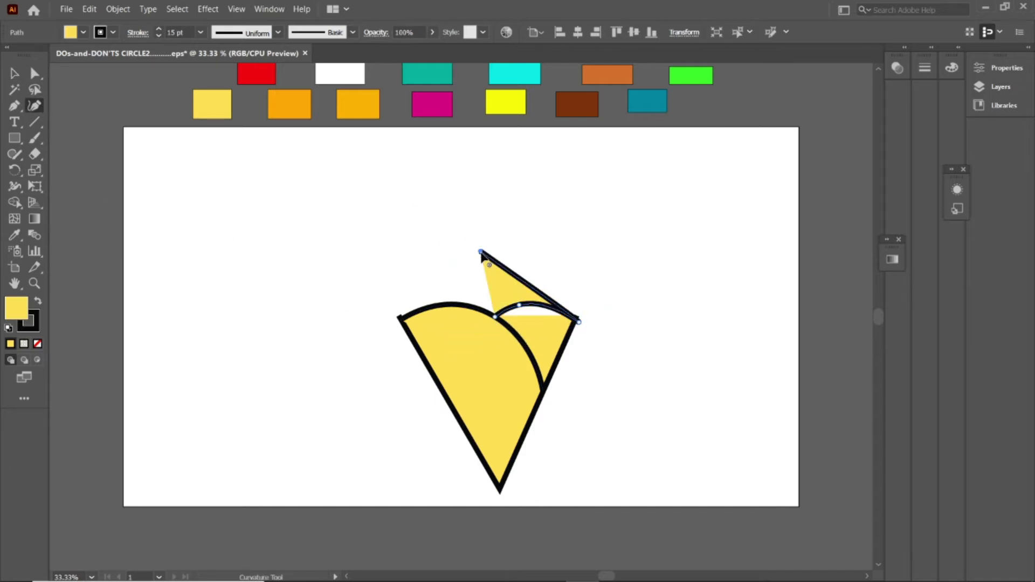
Draw a closed orange shading shape along the cone's left edge.
{"action": "left_click", "coordinate": [288, 113], "text": "ctrl"}
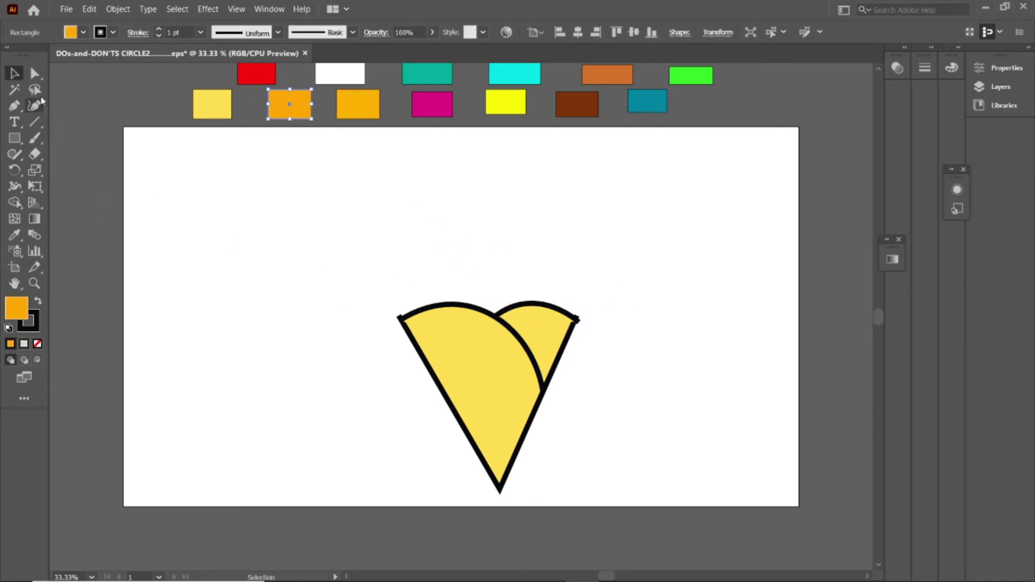
{"action": "left_click", "coordinate": [449, 355]}
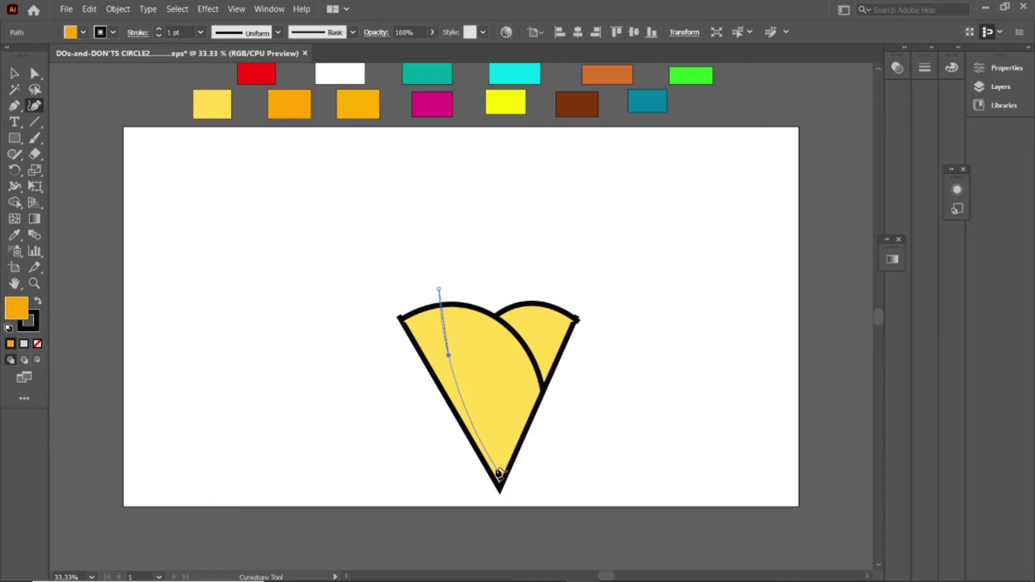
{"action": "left_click", "coordinate": [497, 468]}
{"action": "left_click", "coordinate": [510, 488]}
{"action": "left_click", "coordinate": [455, 464]}
{"action": "left_click", "coordinate": [408, 378]}
{"action": "left_click", "coordinate": [384, 298]}
{"action": "left_click", "coordinate": [438, 289]}
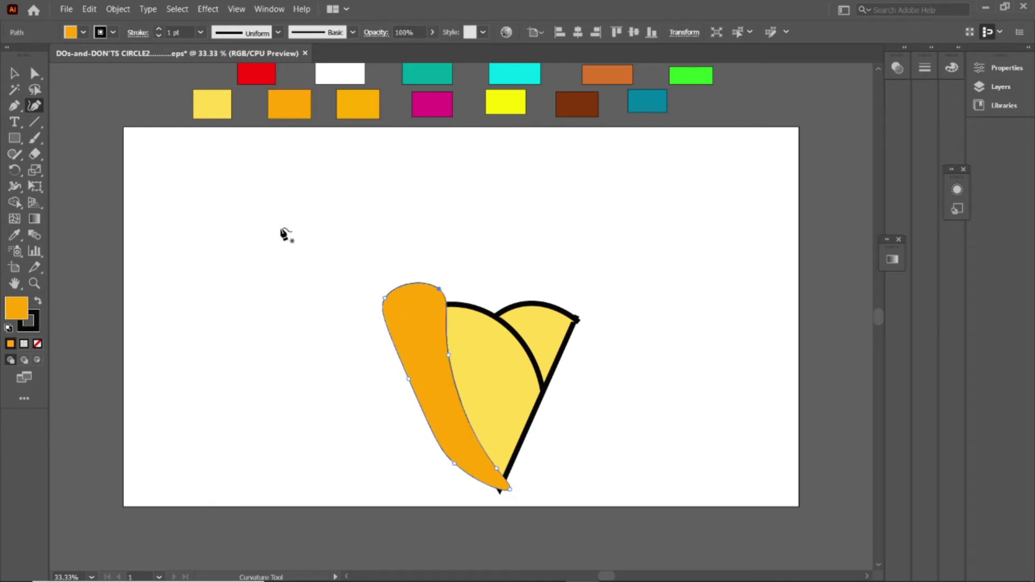
{"action": "key", "text": "Escape"}
Select the cone shapes together with the orange shape.
{"action": "key", "text": "v"}
{"action": "key", "text": "ctrl+a"}
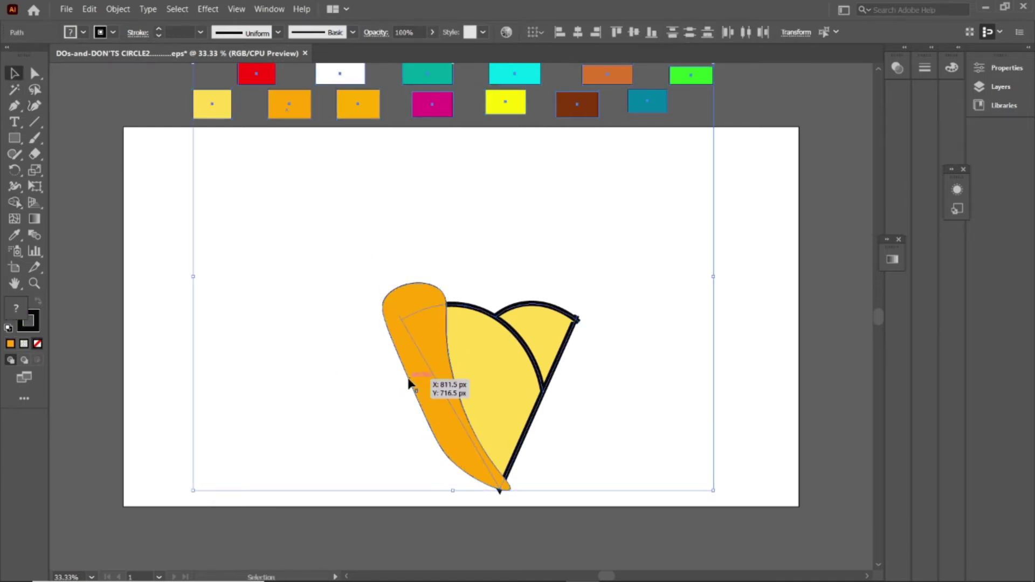
{"action": "left_click", "coordinate": [408, 384]}
{"action": "key", "text": "a"}
{"action": "left_click", "coordinate": [344, 253]}
{"action": "left_click", "coordinate": [416, 377]}
{"action": "key", "text": "ctrl+a"}
{"action": "left_click_drag", "start_coordinate": [332, 232], "coordinate": [639, 492]}
Split the orange shape along the cone edge with Shape Builder and delete the outside piece.
{"action": "key", "text": "shift+m"}
{"action": "left_click", "coordinate": [399, 337]}
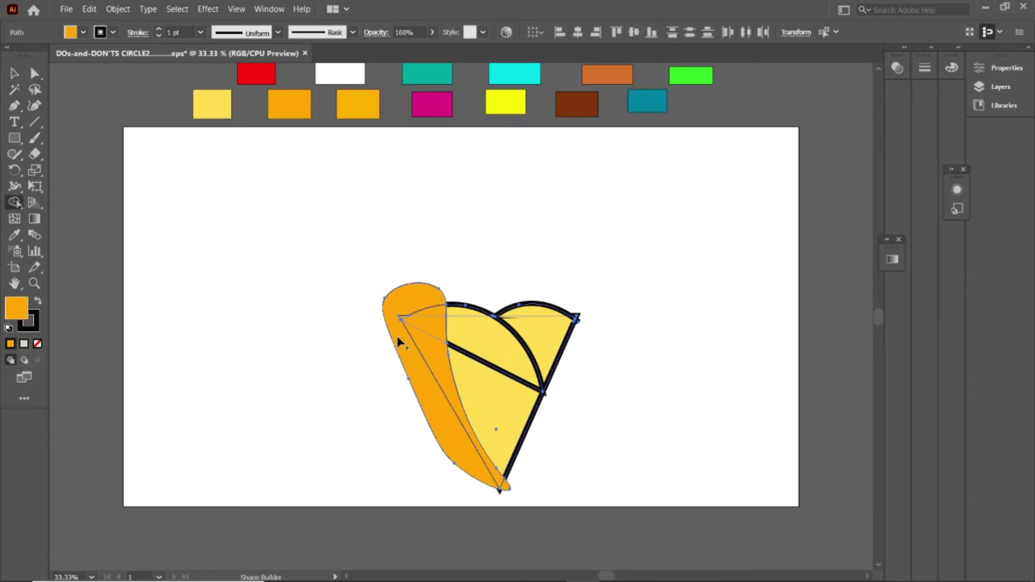
{"action": "key", "text": "v"}
{"action": "left_click", "coordinate": [400, 350]}
{"action": "left_click", "coordinate": [122, 194]}
{"action": "left_click", "coordinate": [406, 351]}
{"action": "left_click", "coordinate": [36, 73]}
{"action": "key", "text": "Delete"}
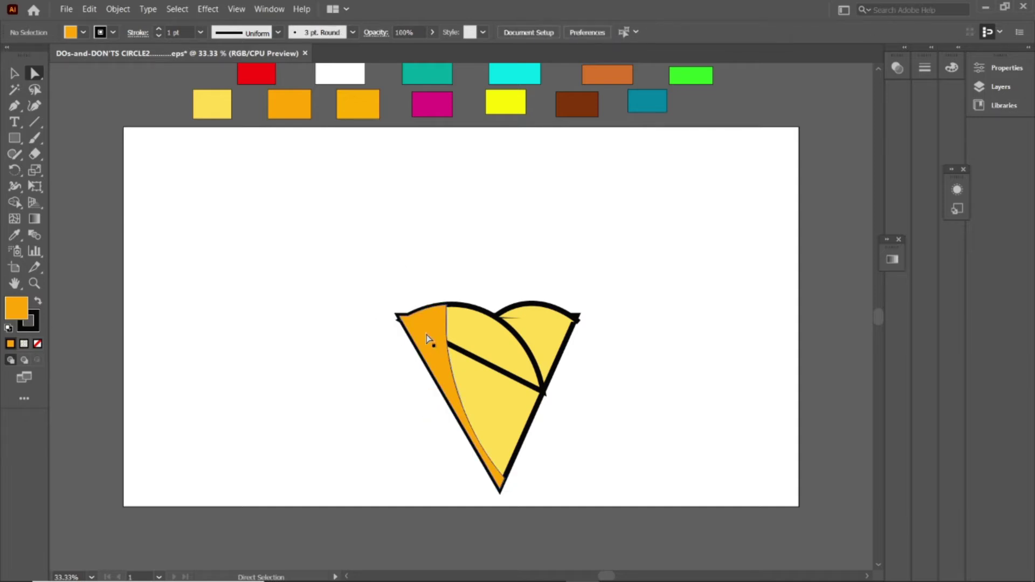
Set the orange sliver to Multiply blending with lowered opacity in the Transparency panel.
{"action": "left_click", "coordinate": [427, 338]}
{"action": "left_click", "coordinate": [268, 9]}
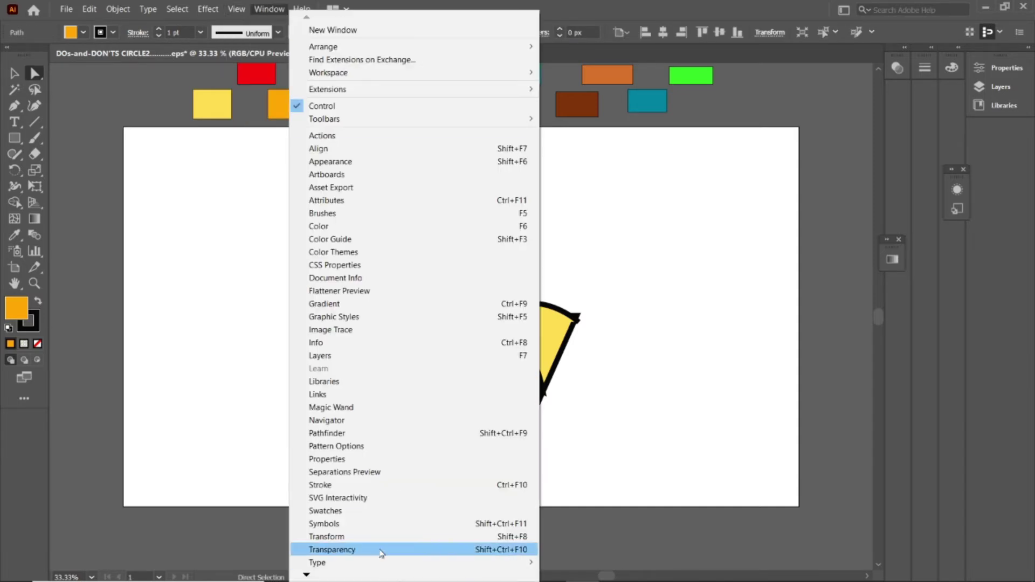
{"action": "left_click", "coordinate": [381, 549]}
{"action": "left_click", "coordinate": [787, 83]}
{"action": "left_click", "coordinate": [761, 129]}
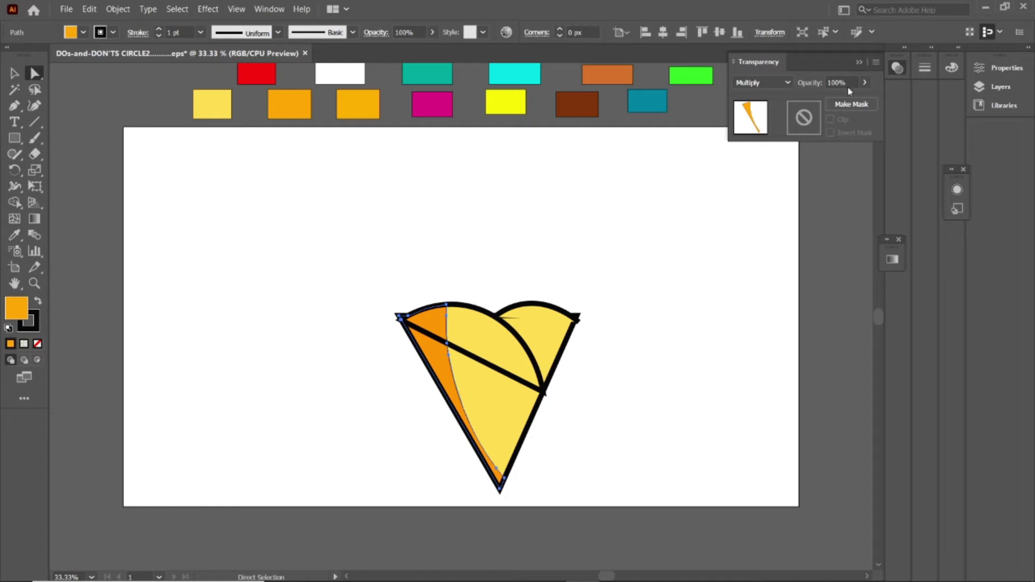
{"action": "left_click_drag", "start_coordinate": [864, 83], "coordinate": [834, 101]}
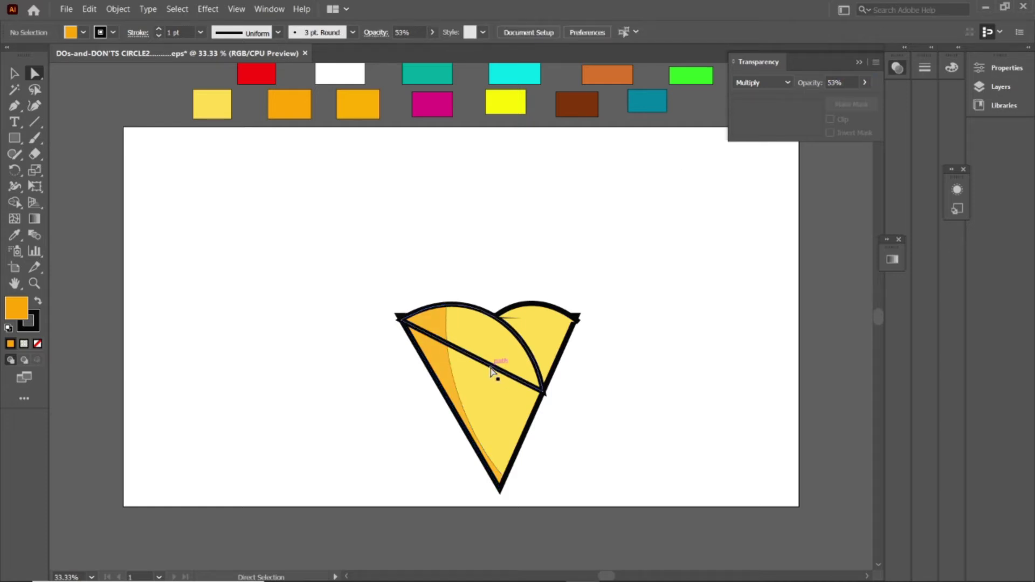
{"action": "left_click", "coordinate": [492, 233]}
Delete the diagonal line and left arc, then restore them with undo.
{"action": "left_click_drag", "start_coordinate": [457, 353], "coordinate": [459, 349]}
{"action": "left_click", "coordinate": [332, 241]}
{"action": "key", "text": "v"}
{"action": "left_click", "coordinate": [431, 309]}
{"action": "key", "text": "Delete"}
{"action": "left_click", "coordinate": [517, 306]}
{"action": "key", "text": "ctrl+z"}
{"action": "left_click", "coordinate": [511, 270]}
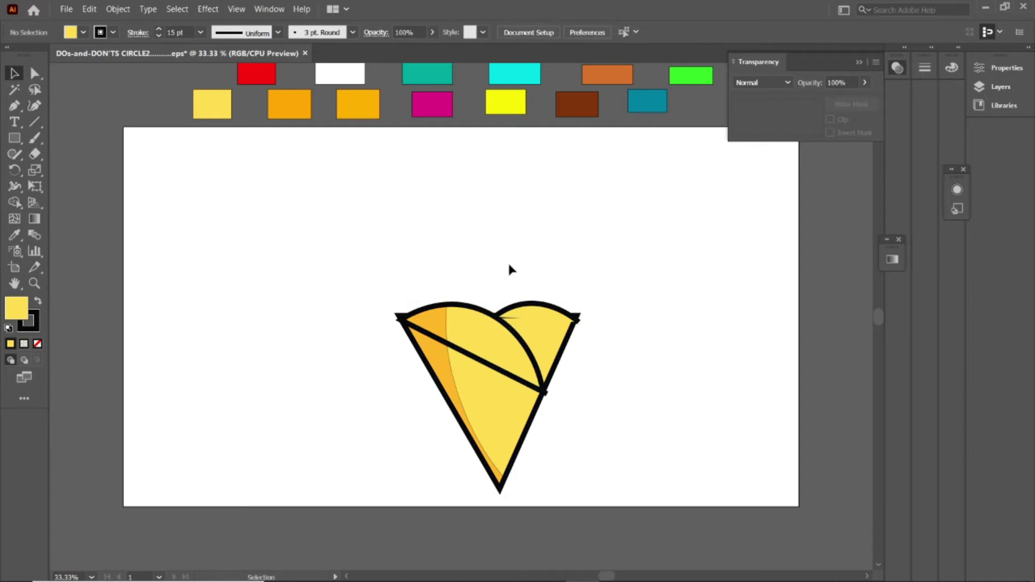
Draw a closed orange teardrop over the cone's right edge with the Curvature tool.
{"action": "left_click", "coordinate": [32, 106]}
{"action": "left_click", "coordinate": [280, 116], "text": "ctrl"}
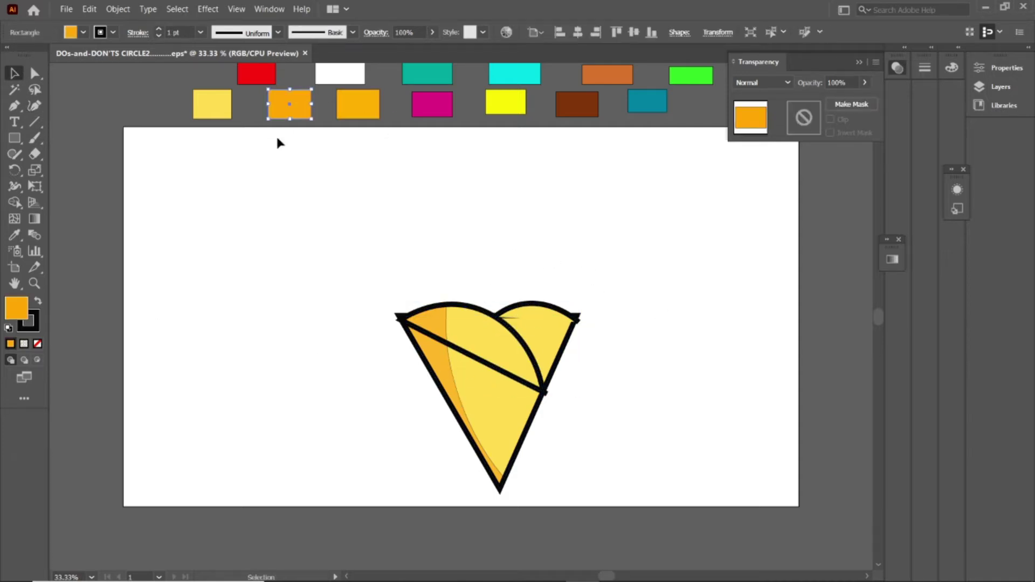
{"action": "left_click", "coordinate": [544, 294]}
{"action": "left_click", "coordinate": [548, 331]}
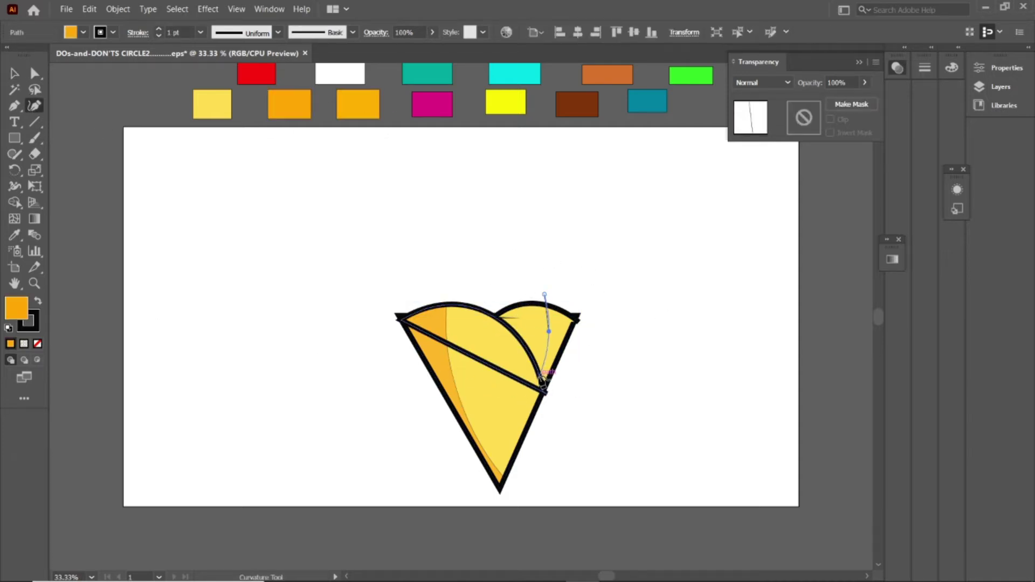
{"action": "left_click", "coordinate": [540, 416]}
{"action": "left_click", "coordinate": [585, 363]}
{"action": "left_click", "coordinate": [590, 280]}
{"action": "left_click", "coordinate": [544, 294]}
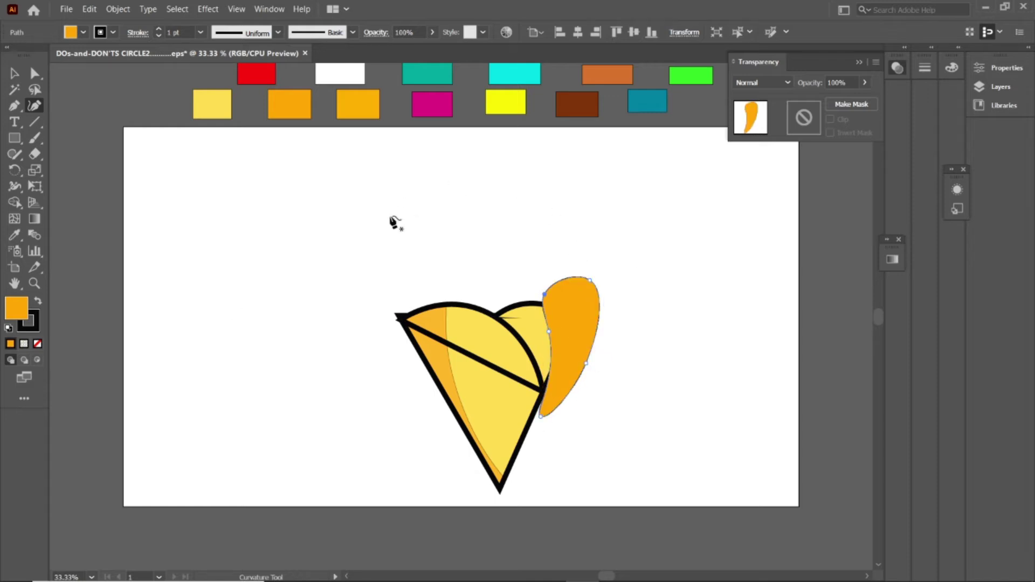
Split the teardrop with Shape Builder and remove the part outside the cone.
{"action": "key", "text": "ctrl+a"}
{"action": "left_click", "coordinate": [15, 202]}
{"action": "left_click", "coordinate": [582, 312]}
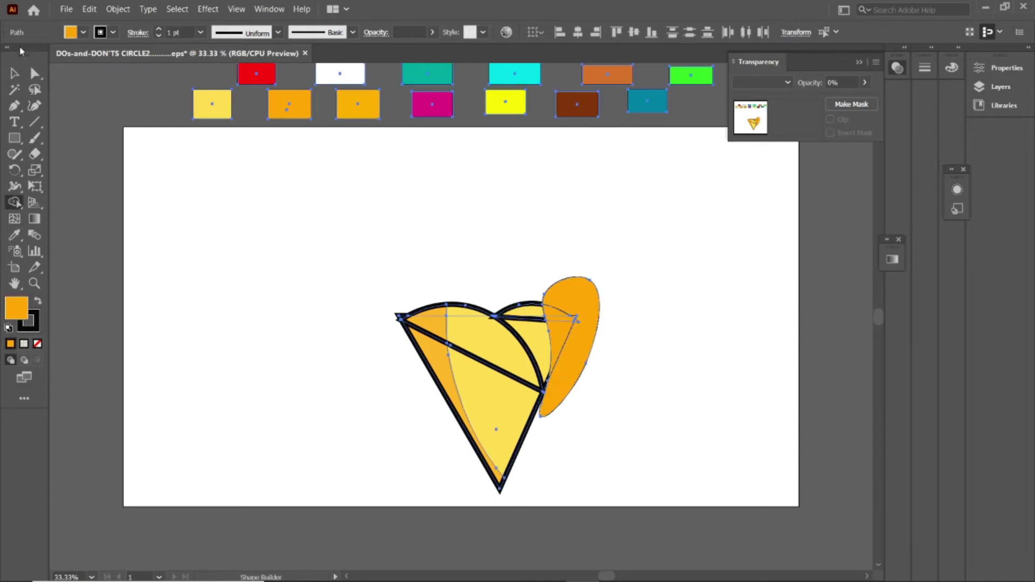
{"action": "key", "text": "a"}
{"action": "left_click", "coordinate": [588, 307]}
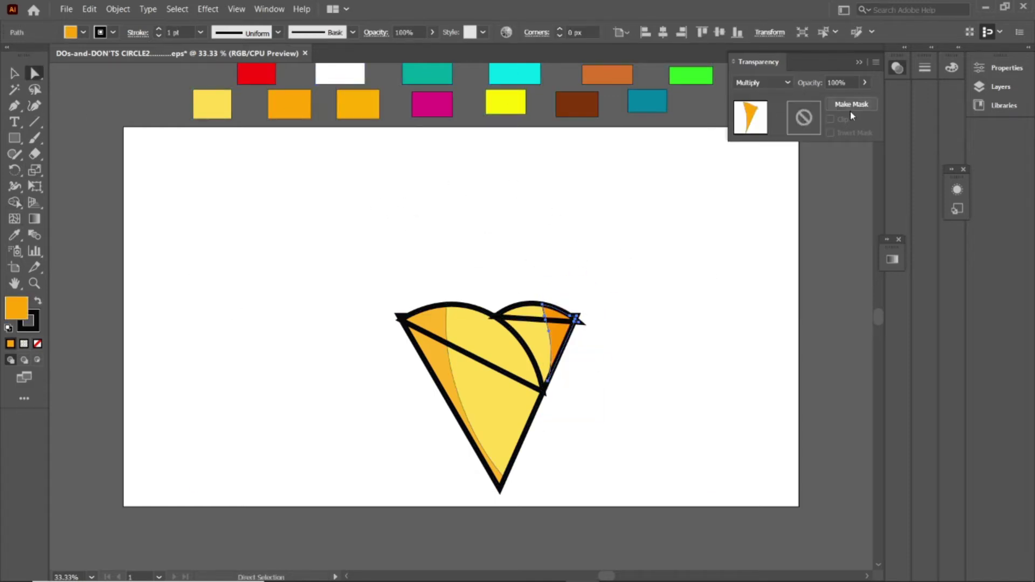
Nudge the left orange sliver slightly, then begin a straight waffle line at the cone's right edge.
{"action": "left_click", "coordinate": [426, 345]}
{"action": "left_click_drag", "start_coordinate": [435, 353], "coordinate": [439, 356]}
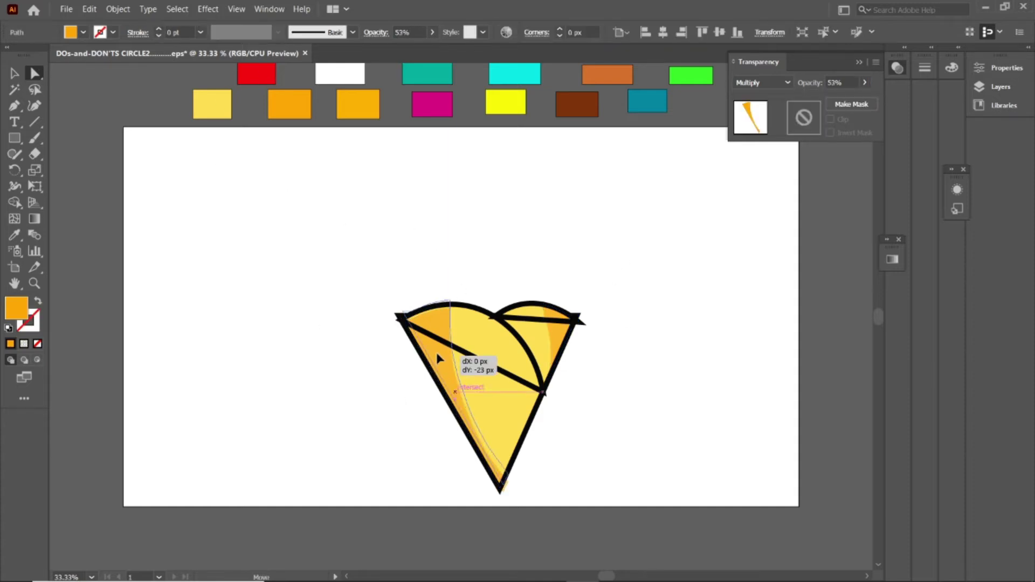
{"action": "left_click", "coordinate": [485, 253]}
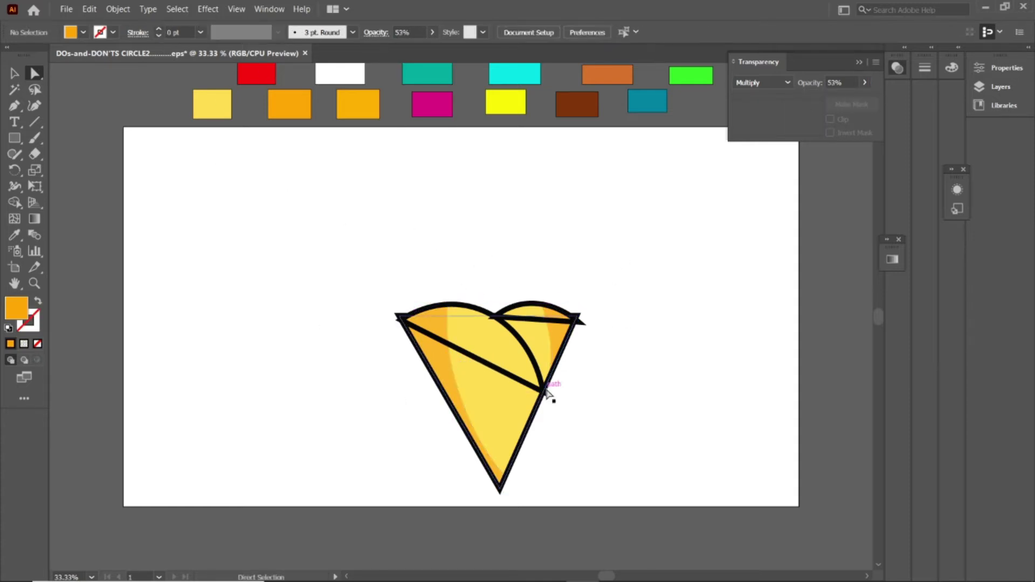
{"action": "key", "text": "p"}
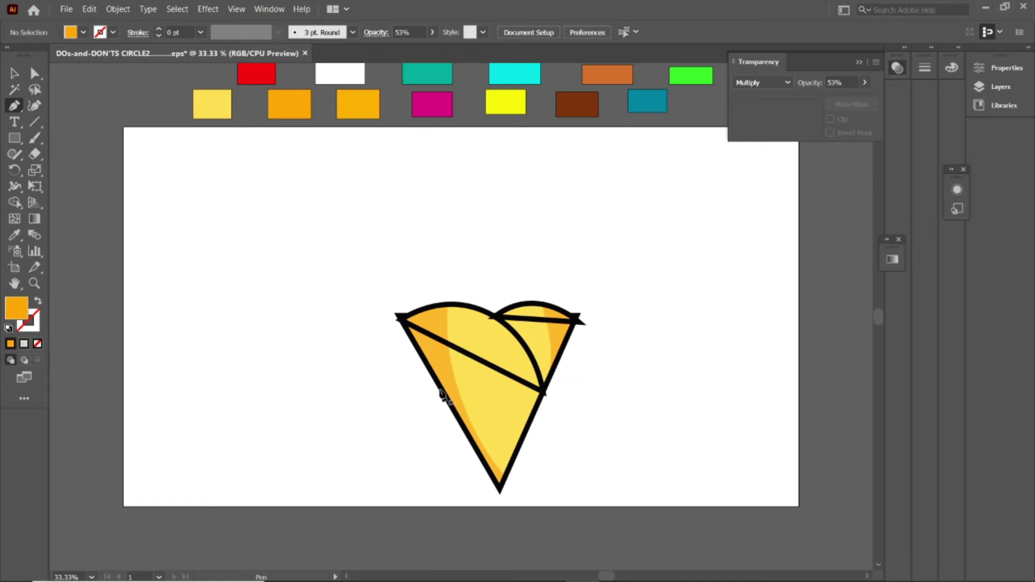
{"action": "left_click", "coordinate": [526, 429]}
Draw thick black diagonal waffle stripes across the cone in one direction.
{"action": "left_click", "coordinate": [437, 384]}
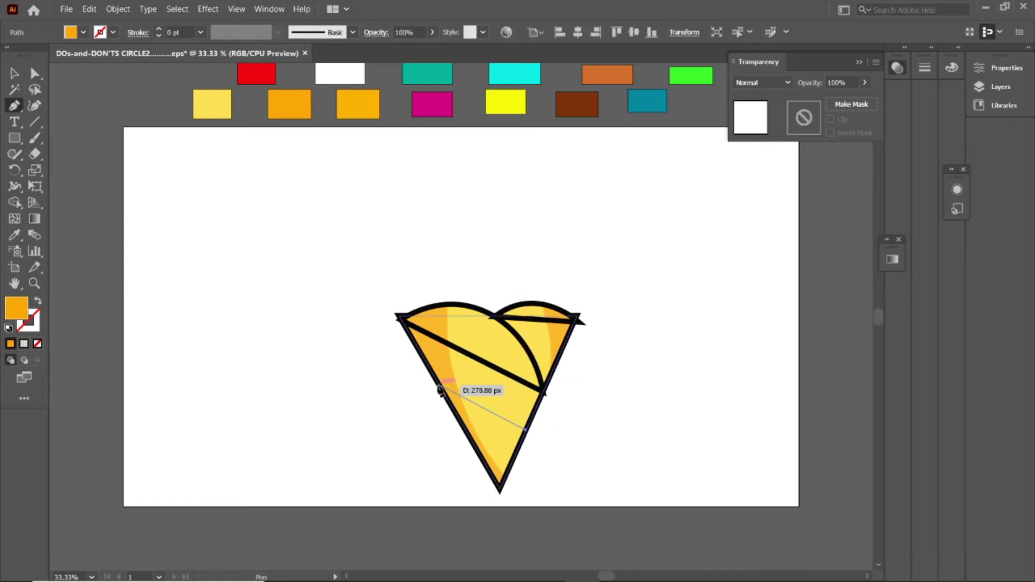
{"action": "double_click", "coordinate": [24, 315]}
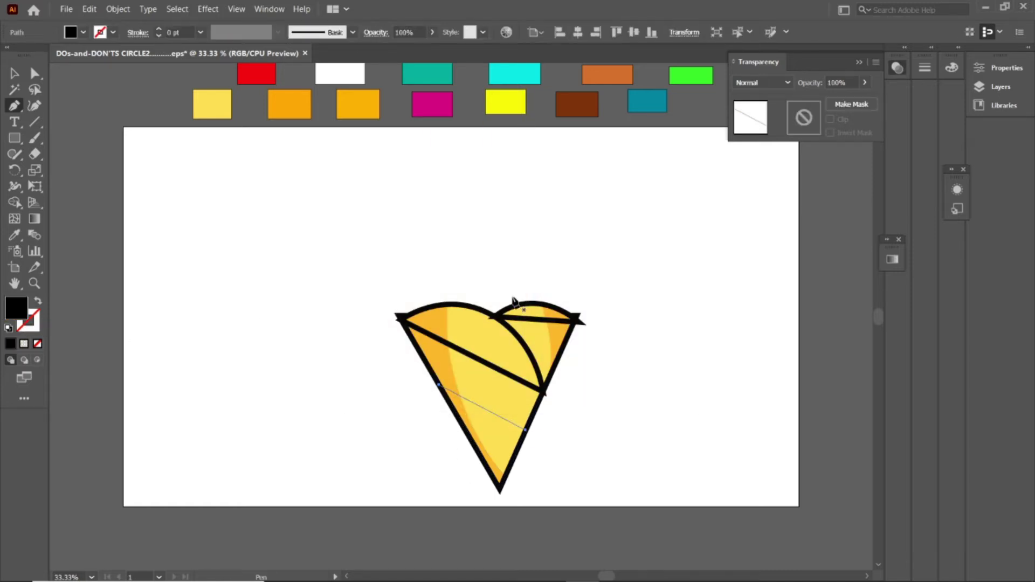
{"action": "left_click", "coordinate": [474, 442]}
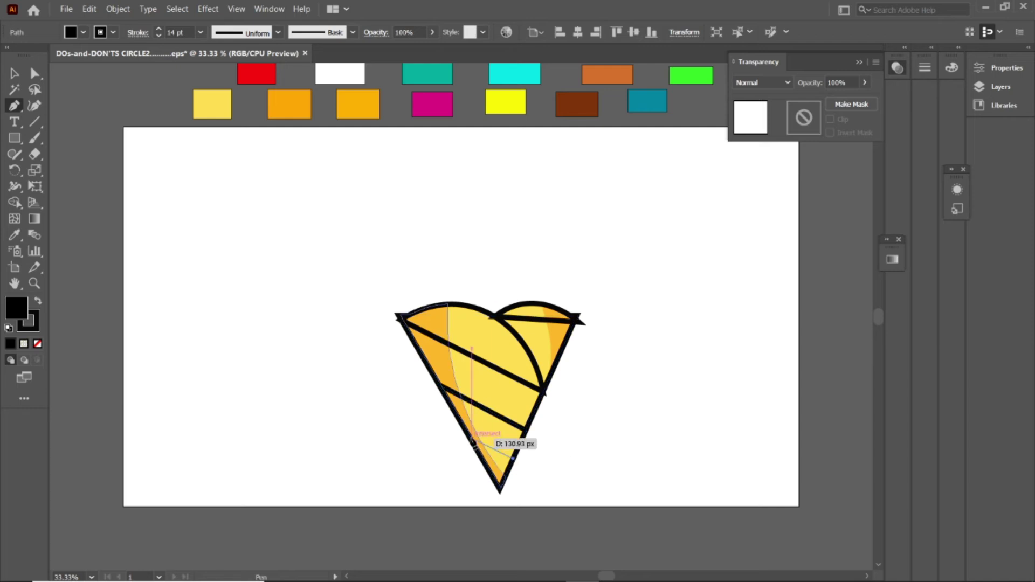
{"action": "left_click", "coordinate": [512, 458]}
{"action": "left_click", "coordinate": [462, 423]}
{"action": "left_click", "coordinate": [558, 341]}
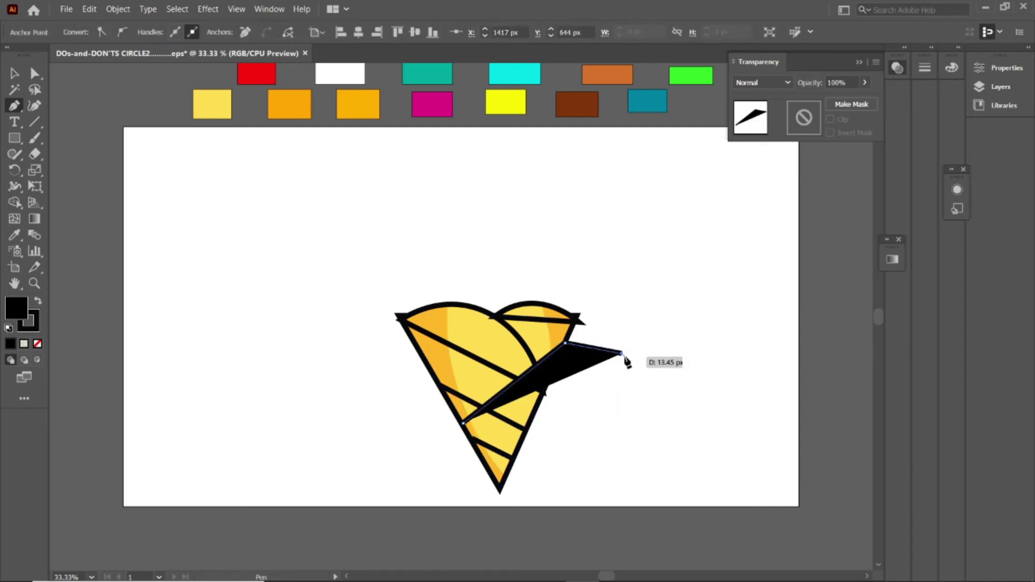
{"action": "left_click", "coordinate": [429, 367]}
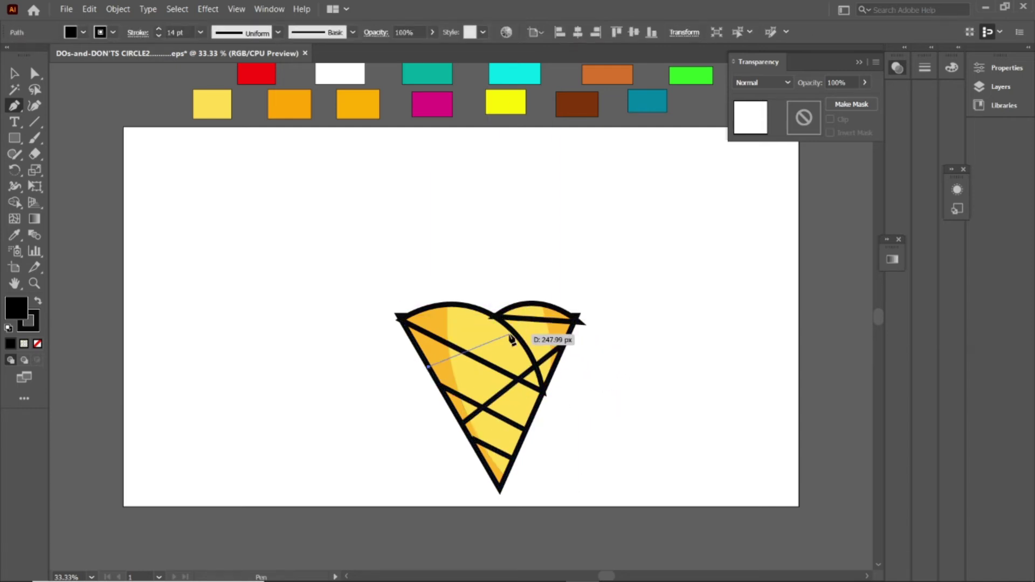
{"action": "left_click", "coordinate": [482, 312]}
{"action": "key", "text": "Escape"}
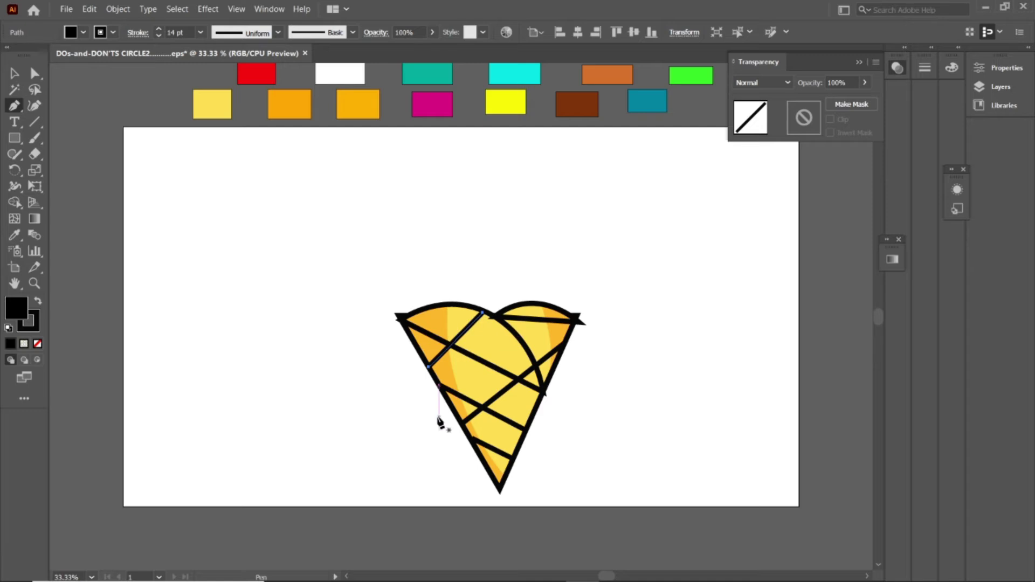
Add crossing diagonal stripes the other way, deleting an accidental black wedge.
{"action": "left_click", "coordinate": [482, 458]}
{"action": "left_click", "coordinate": [531, 418]}
{"action": "left_click", "coordinate": [570, 407]}
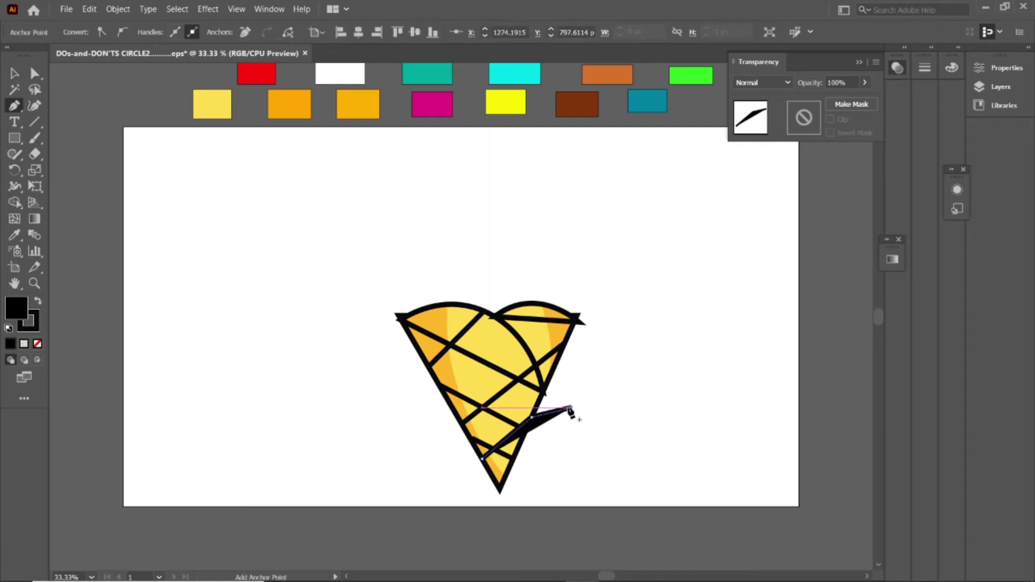
{"action": "scroll", "coordinate": [571, 418], "scroll_direction": "up", "scroll_amount": 2}
{"action": "scroll", "coordinate": [571, 417], "scroll_direction": "down", "scroll_amount": 3}
{"action": "key", "text": "Delete"}
{"action": "left_click", "coordinate": [445, 365]}
{"action": "left_click", "coordinate": [577, 254]}
{"action": "key", "text": "Escape"}
{"action": "scroll", "coordinate": [582, 423], "scroll_direction": "up", "scroll_amount": 1}
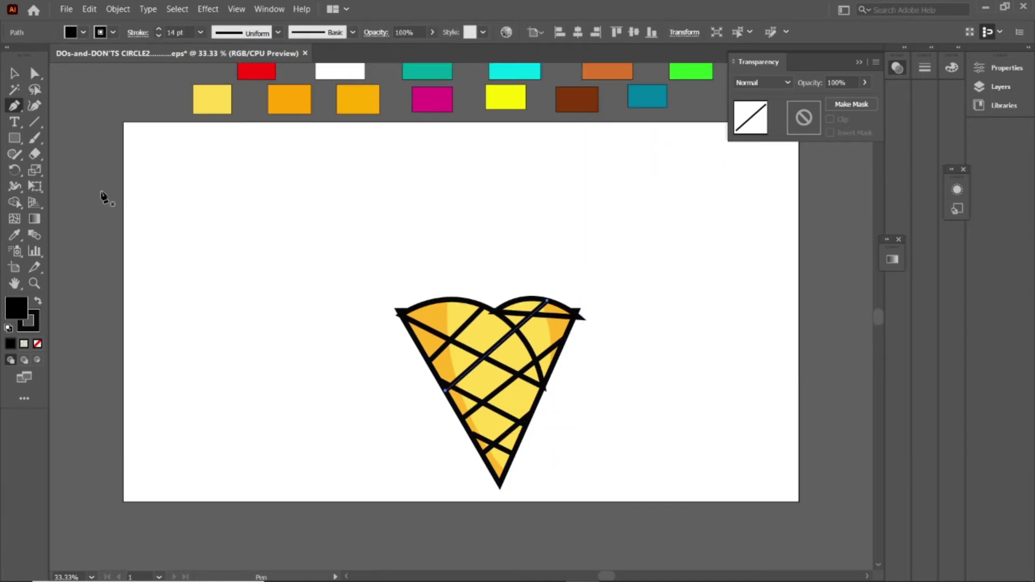
{"action": "scroll", "coordinate": [485, 323], "scroll_direction": "up", "scroll_amount": 1}
Take magenta as the fill and curve the scoop's two left lobes down to the cone edge.
{"action": "key", "text": "v"}
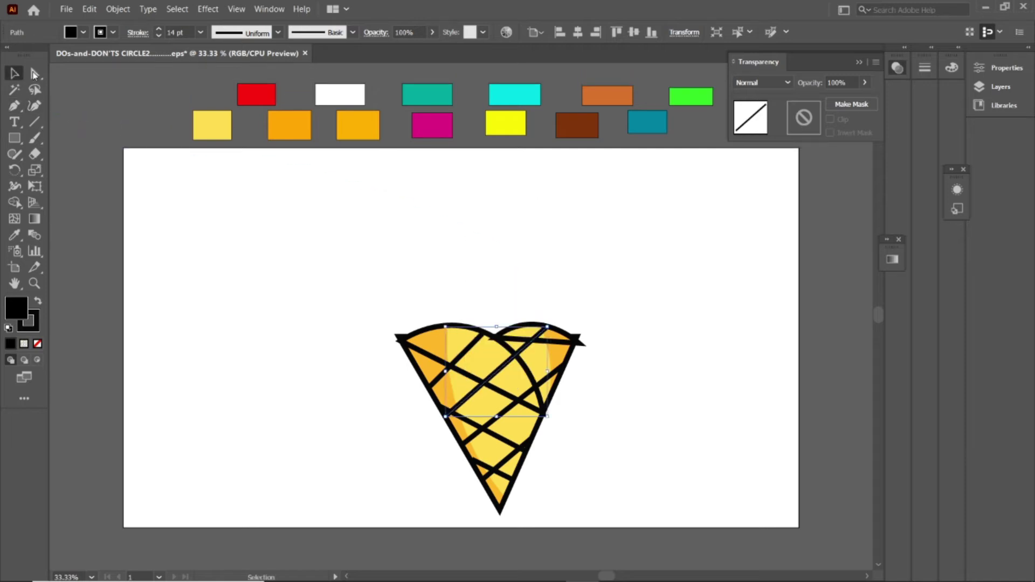
{"action": "left_click", "coordinate": [433, 125]}
{"action": "key", "text": "shift+grave"}
{"action": "left_click", "coordinate": [376, 271]}
{"action": "left_click", "coordinate": [353, 290]}
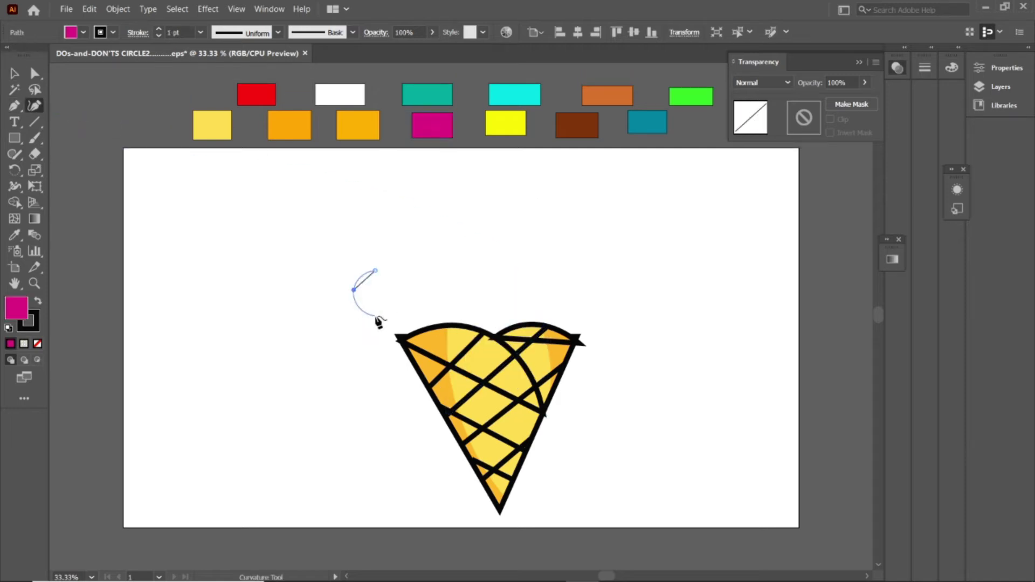
{"action": "left_click", "coordinate": [377, 311]}
{"action": "left_click", "coordinate": [373, 316]}
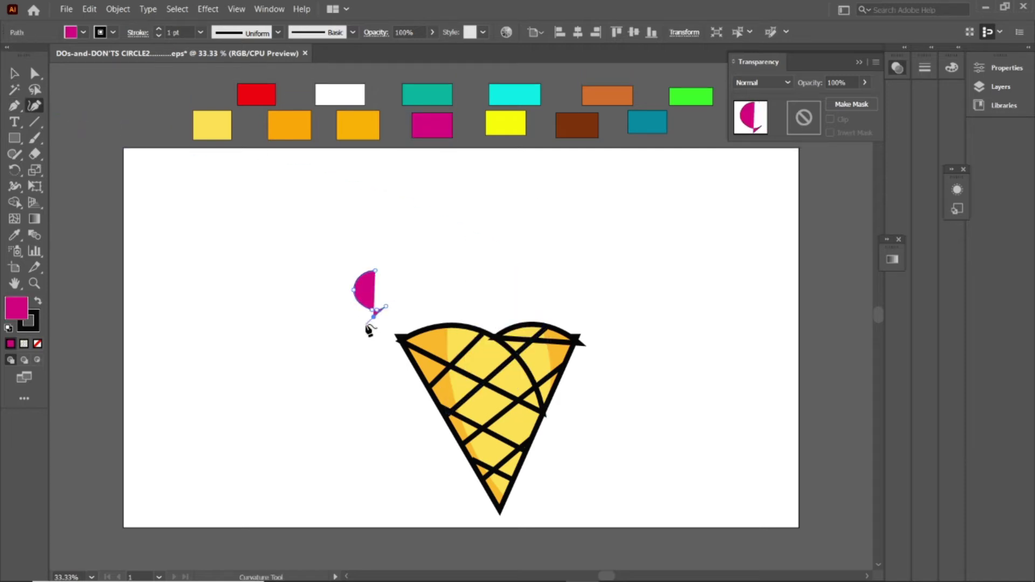
{"action": "left_click", "coordinate": [368, 335]}
{"action": "left_click", "coordinate": [382, 350]}
{"action": "left_click", "coordinate": [420, 335]}
{"action": "left_click", "coordinate": [425, 355]}
Trace the scoop's drip lobes and thin drip spike along the cone's top edge.
{"action": "left_click", "coordinate": [443, 353]}
{"action": "left_click", "coordinate": [438, 324]}
{"action": "left_click", "coordinate": [458, 336]}
{"action": "left_click", "coordinate": [467, 316]}
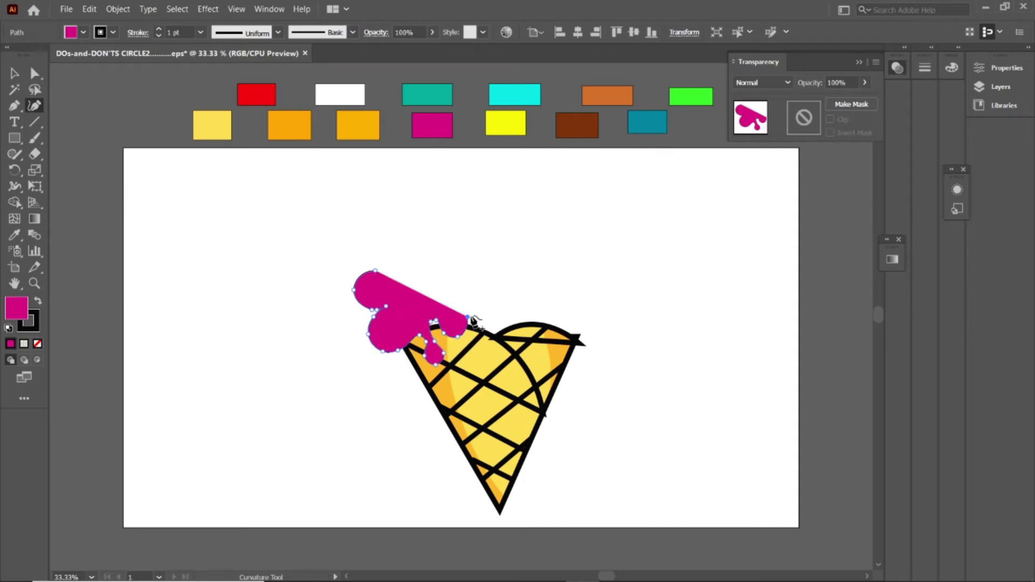
{"action": "left_click", "coordinate": [479, 351]}
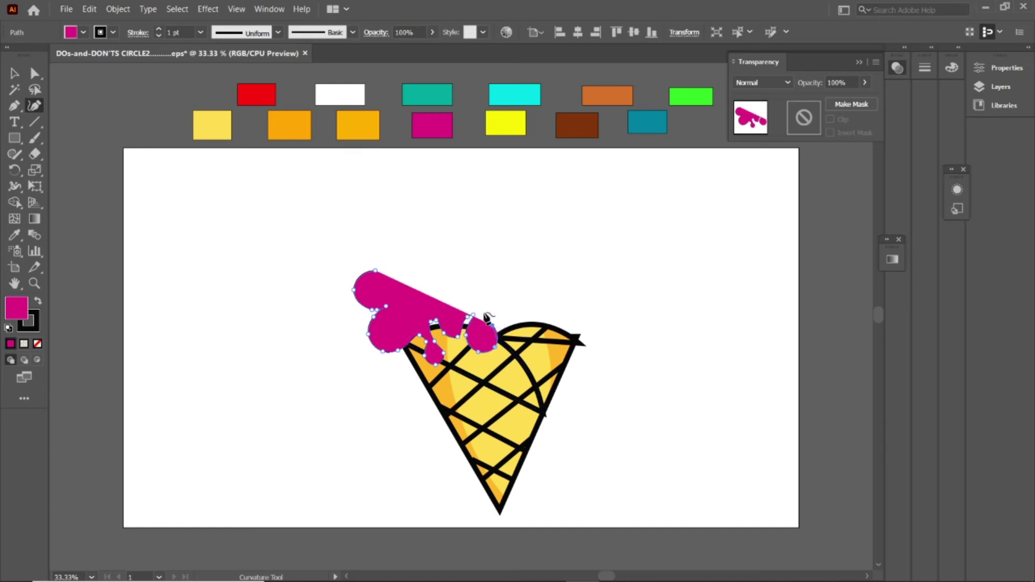
{"action": "left_click", "coordinate": [491, 326]}
{"action": "left_click", "coordinate": [506, 369]}
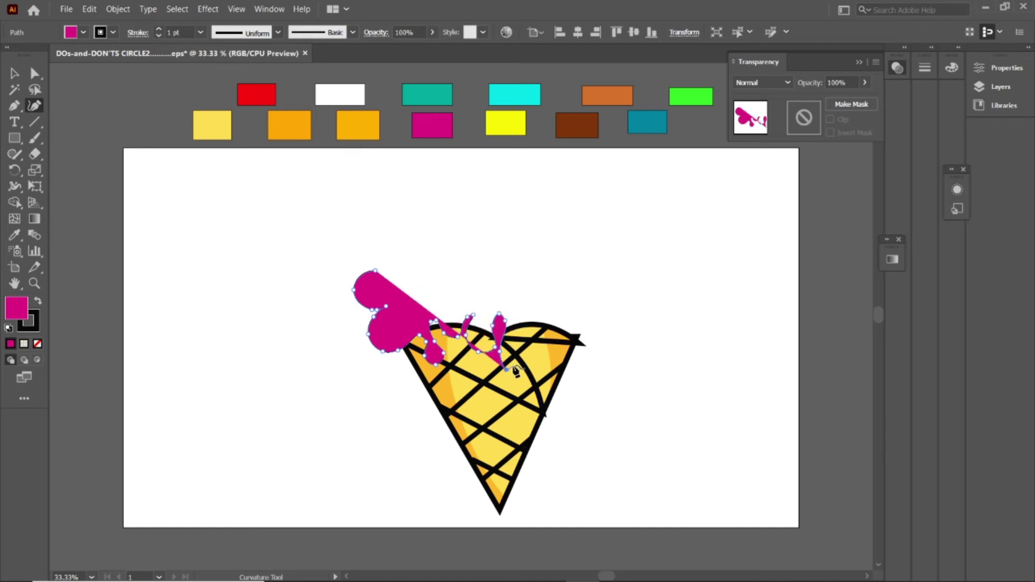
{"action": "left_click", "coordinate": [523, 360]}
{"action": "left_click", "coordinate": [520, 313]}
{"action": "left_click", "coordinate": [528, 333]}
{"action": "left_click", "coordinate": [555, 311]}
{"action": "left_click", "coordinate": [554, 349]}
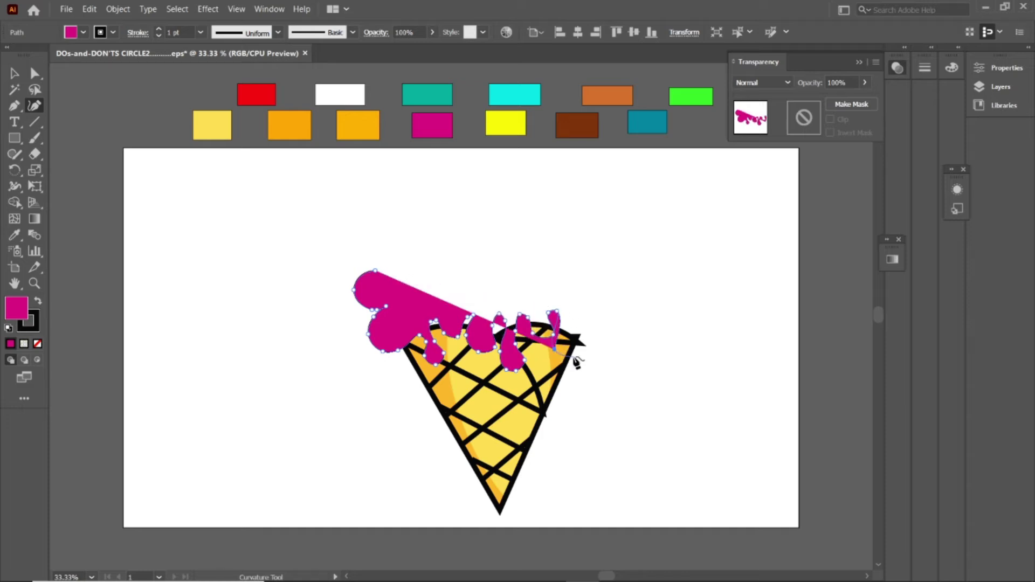
{"action": "left_click", "coordinate": [575, 311]}
Round the scoop's right lobe and top, close the shape, and adjust the top-left curve.
{"action": "left_click", "coordinate": [608, 319]}
{"action": "left_click", "coordinate": [603, 297]}
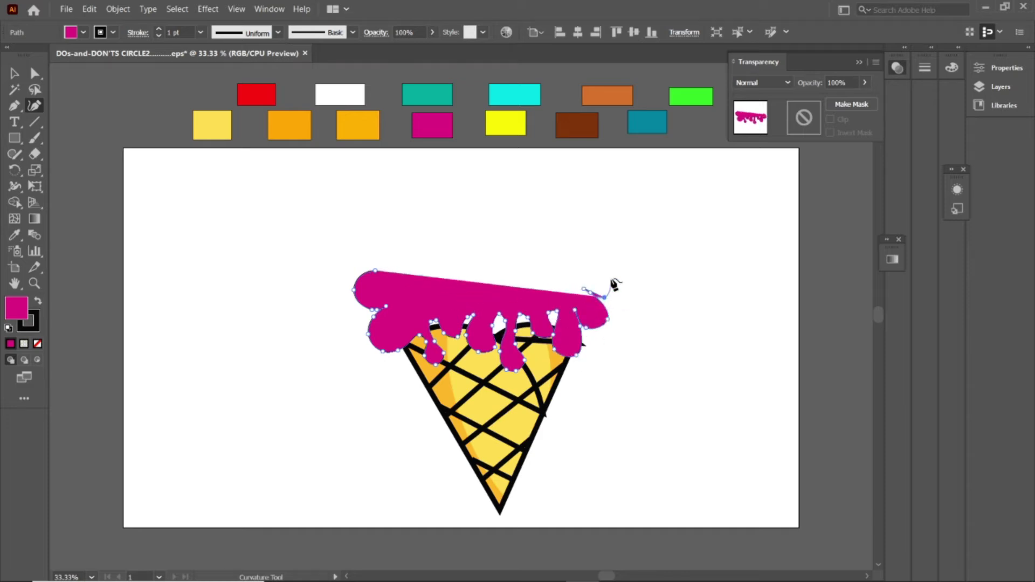
{"action": "left_click", "coordinate": [617, 266]}
{"action": "left_click", "coordinate": [578, 248]}
{"action": "left_click", "coordinate": [533, 246]}
{"action": "left_click", "coordinate": [501, 236]}
{"action": "left_click", "coordinate": [422, 250]}
{"action": "left_click", "coordinate": [382, 269]}
{"action": "left_click_drag", "start_coordinate": [499, 275], "coordinate": [499, 290]}
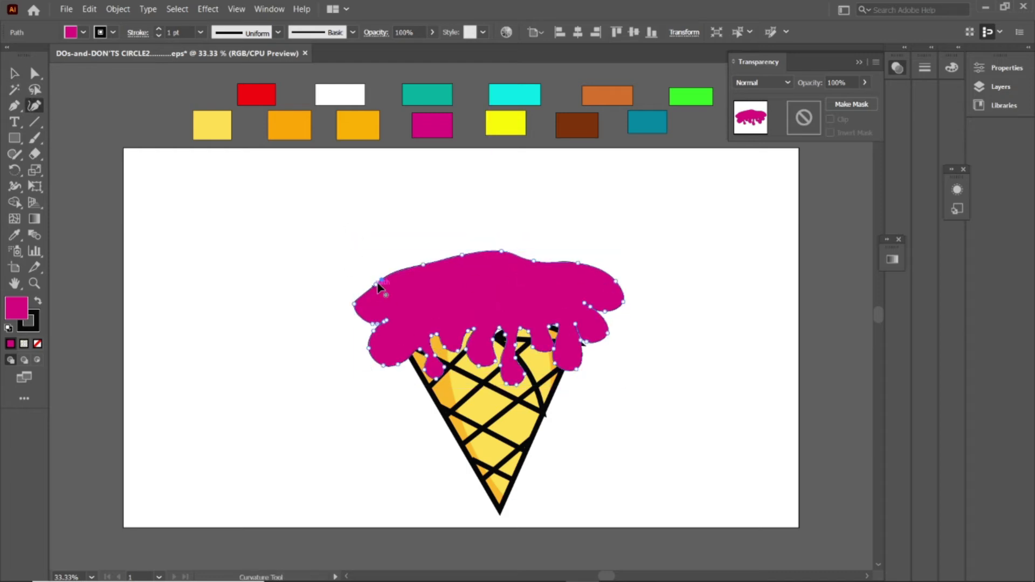
{"action": "left_click", "coordinate": [374, 280]}
{"action": "left_click", "coordinate": [606, 265]}
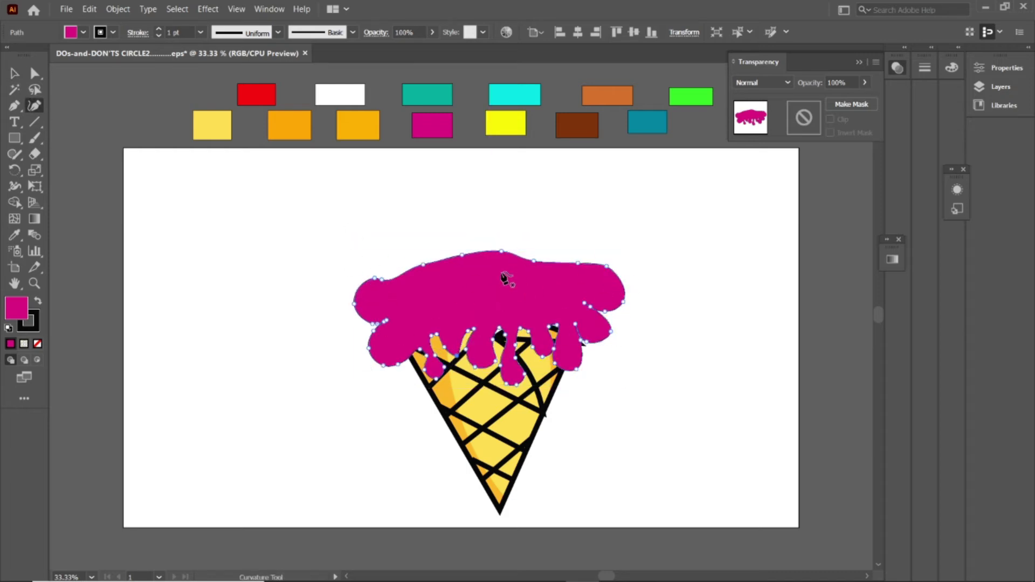
Add a dark purple #72046A swatch rectangle at the top left.
{"action": "left_click", "coordinate": [501, 124], "text": "ctrl"}
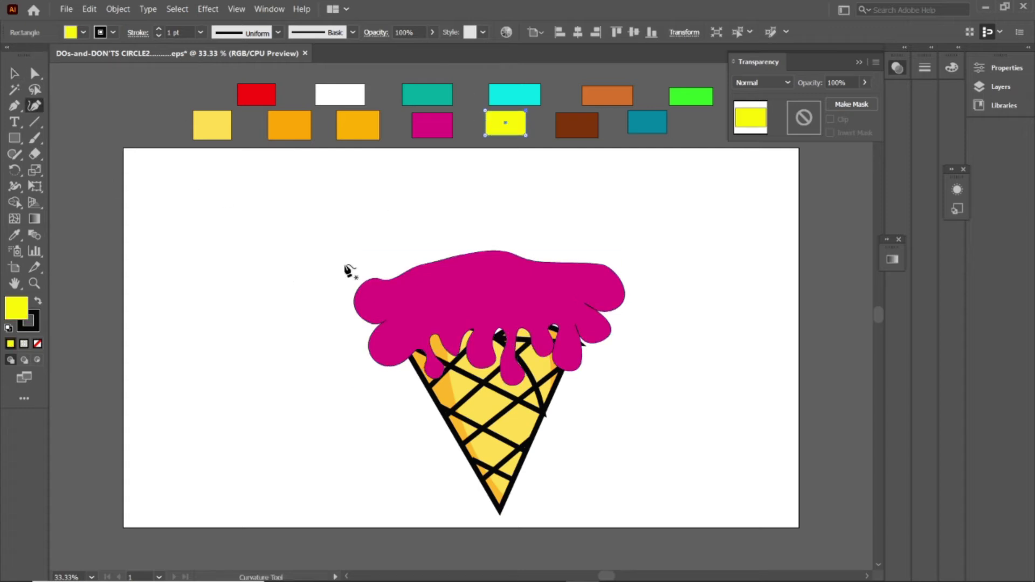
{"action": "left_click", "coordinate": [14, 137]}
{"action": "left_click_drag", "start_coordinate": [114, 95], "coordinate": [165, 125]}
{"action": "double_click", "coordinate": [16, 309]}
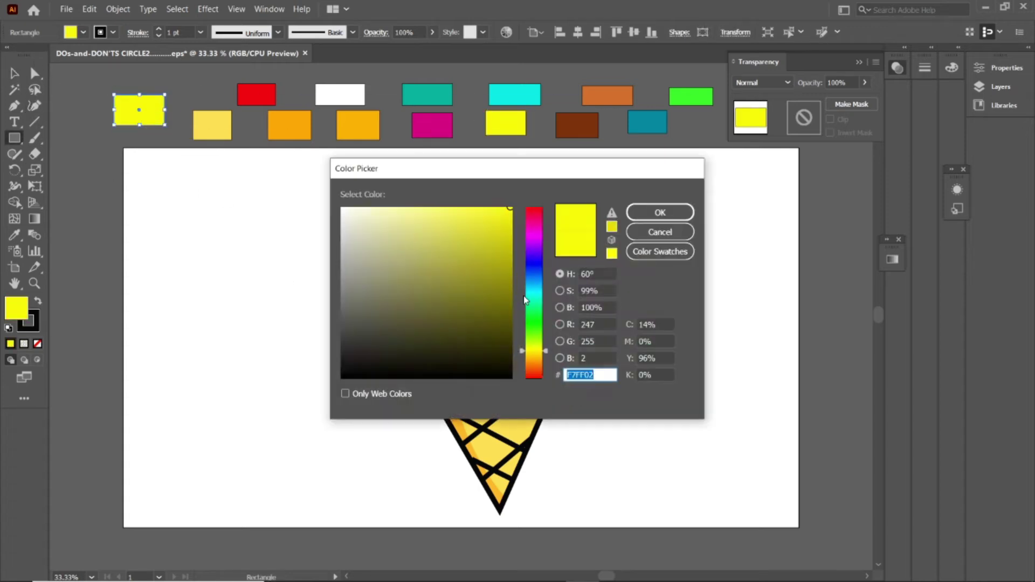
{"action": "type", "text": "72046A"}
{"action": "left_click", "coordinate": [669, 214]}
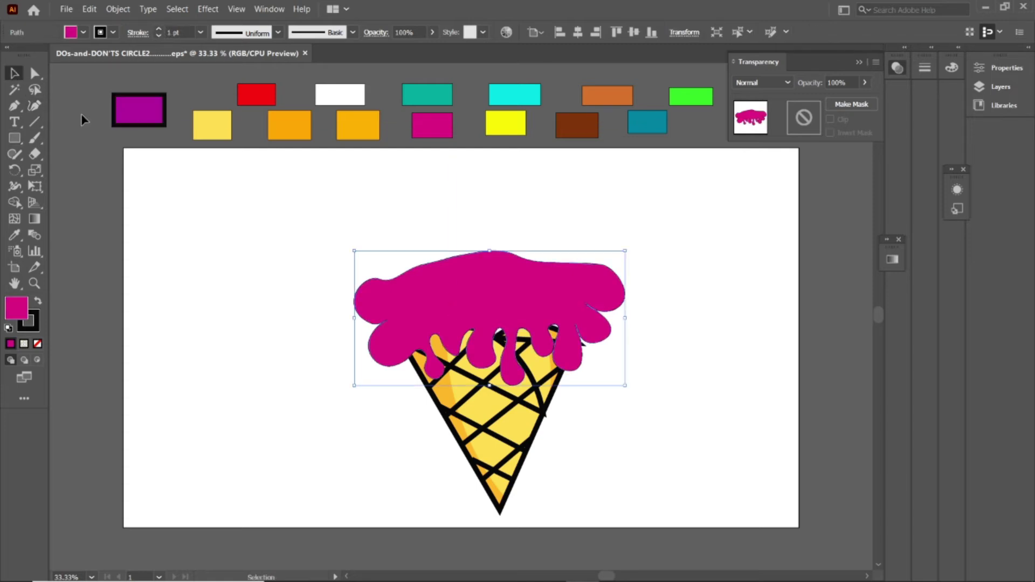
Draw a purple shading crescent along the scoop's left edge.
{"action": "left_click", "coordinate": [114, 117]}
{"action": "key", "text": "shift+grave"}
{"action": "left_click", "coordinate": [380, 264]}
{"action": "left_click", "coordinate": [369, 302]}
{"action": "left_click", "coordinate": [384, 325]}
{"action": "left_click", "coordinate": [388, 360]}
{"action": "left_click", "coordinate": [319, 317]}
{"action": "left_click", "coordinate": [380, 264]}
Place the crescent behind the scoop and trim off its outside part with Shape Builder.
{"action": "key", "text": "v"}
{"action": "key", "text": "ctrl+a"}
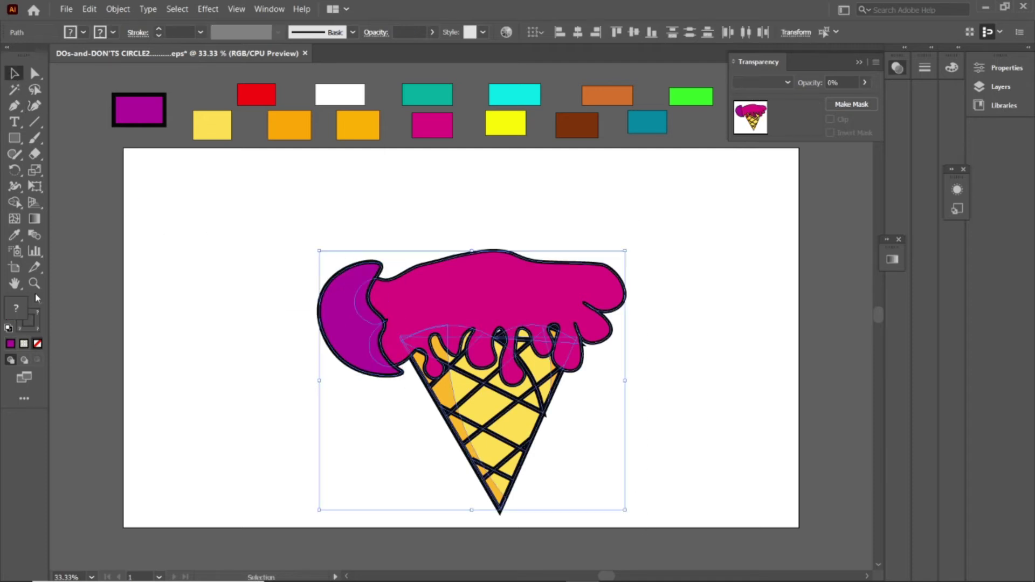
{"action": "key", "text": "shift+m"}
{"action": "left_click", "coordinate": [345, 329]}
{"action": "key", "text": "a"}
{"action": "left_click", "coordinate": [332, 329]}
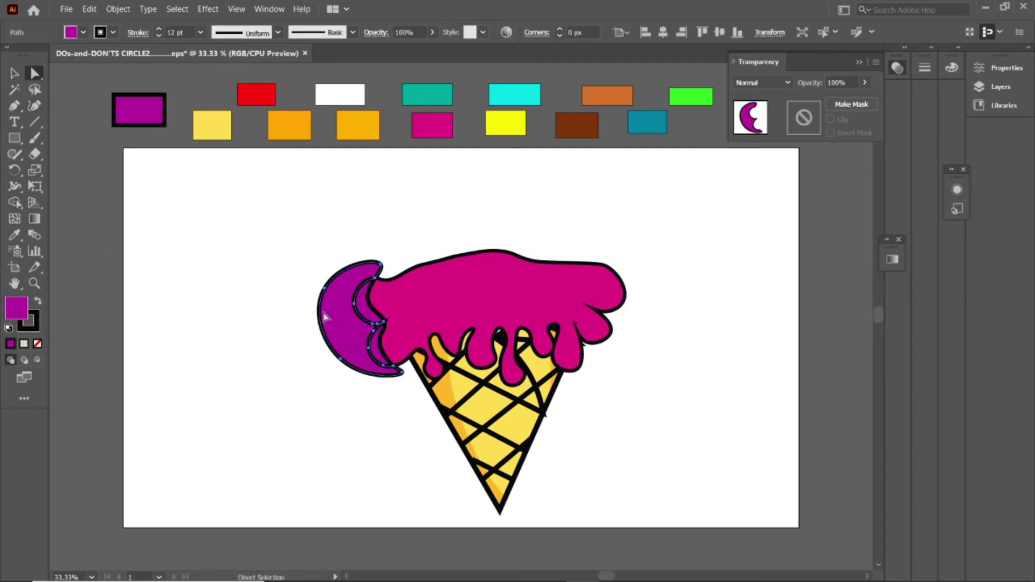
{"action": "key", "text": "Delete"}
{"action": "left_click", "coordinate": [360, 302]}
Set the shading sliver to Multiply blend at 57% opacity.
{"action": "left_click", "coordinate": [775, 81]}
{"action": "left_click", "coordinate": [760, 130]}
{"action": "left_click", "coordinate": [864, 82]}
{"action": "left_click_drag", "start_coordinate": [855, 96], "coordinate": [841, 96]}
{"action": "key", "text": "ctrl+shift+a"}
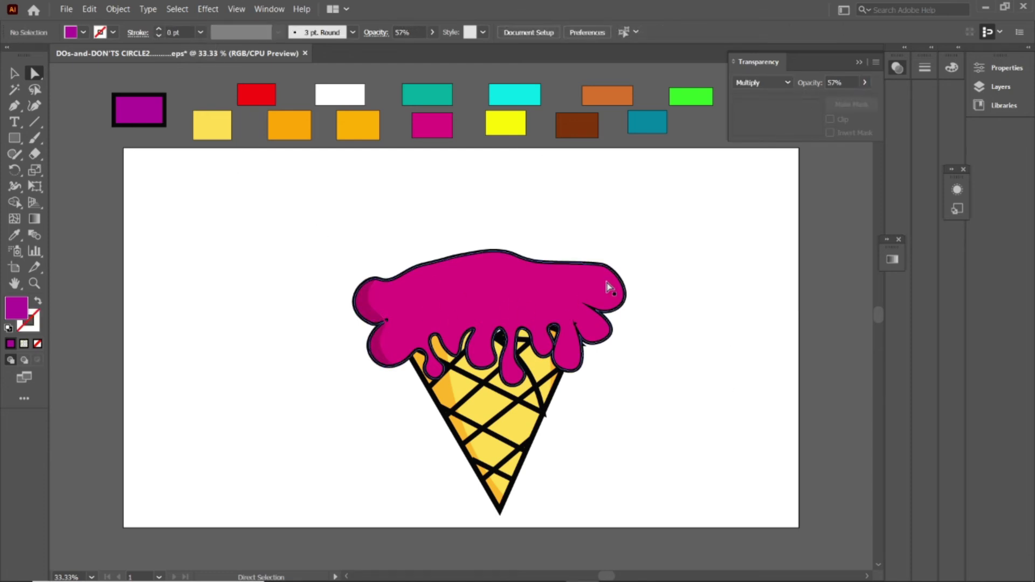
{"action": "key", "text": "shift+grave"}
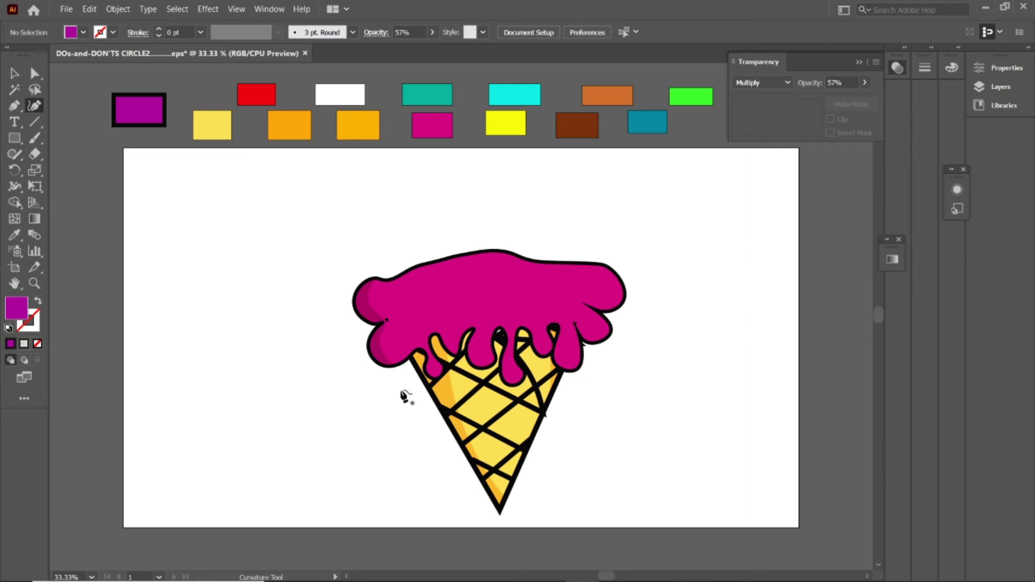
Move the scoop aside and draw a small shading piece under its left drip.
{"action": "key", "text": "v"}
{"action": "scroll", "coordinate": [391, 377], "scroll_direction": "down", "scroll_amount": 1}
{"action": "left_click_drag", "start_coordinate": [425, 232], "coordinate": [280, 159]}
{"action": "key", "text": "ctrl+shift+a"}
{"action": "key", "text": "shift+grave"}
{"action": "left_click", "coordinate": [277, 280]}
{"action": "left_click", "coordinate": [269, 252]}
{"action": "left_click", "coordinate": [307, 266]}
{"action": "left_click", "coordinate": [277, 280]}
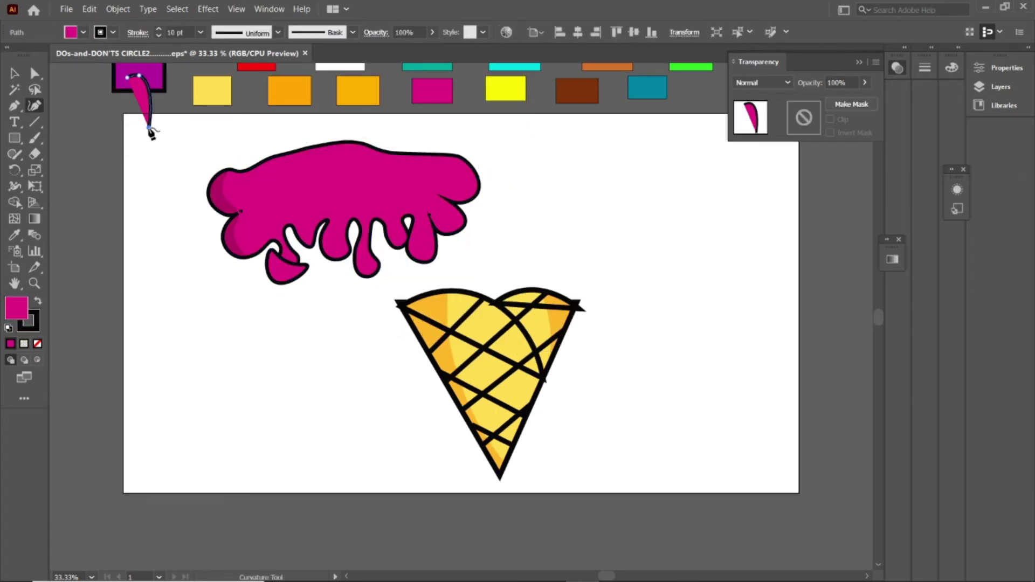
Give the drip shading piece the dark purple swatch colour.
{"action": "scroll", "coordinate": [150, 177], "scroll_direction": "up", "scroll_amount": 2}
{"action": "key", "text": "v"}
{"action": "key", "text": "ctrl+shift+a"}
{"action": "scroll", "coordinate": [142, 250], "scroll_direction": "down", "scroll_amount": 1}
{"action": "left_click", "coordinate": [284, 317]}
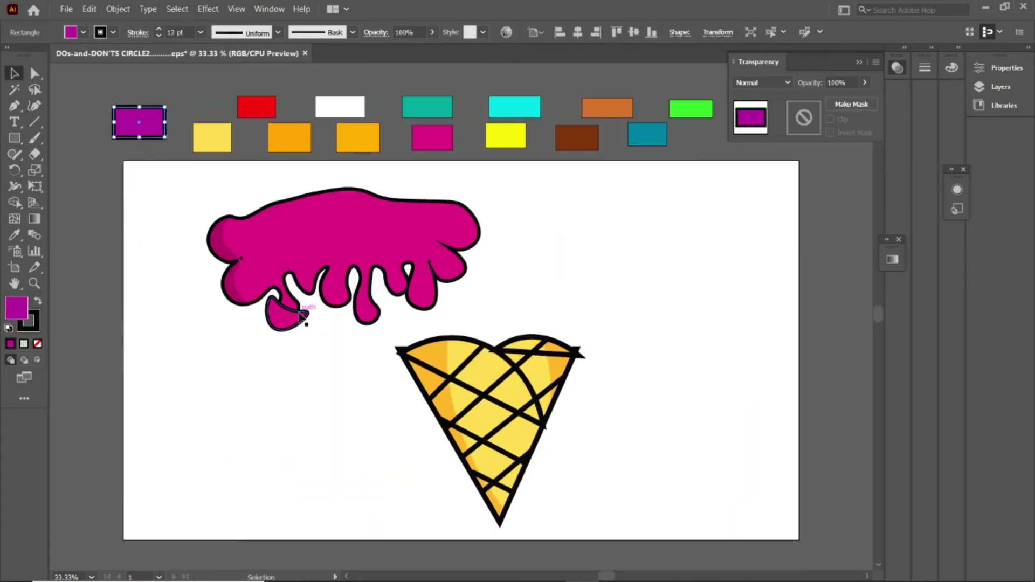
{"action": "key", "text": "i"}
{"action": "left_click", "coordinate": [139, 123]}
Send the drip piece behind the scoop and set it to Multiply.
{"action": "key", "text": "v"}
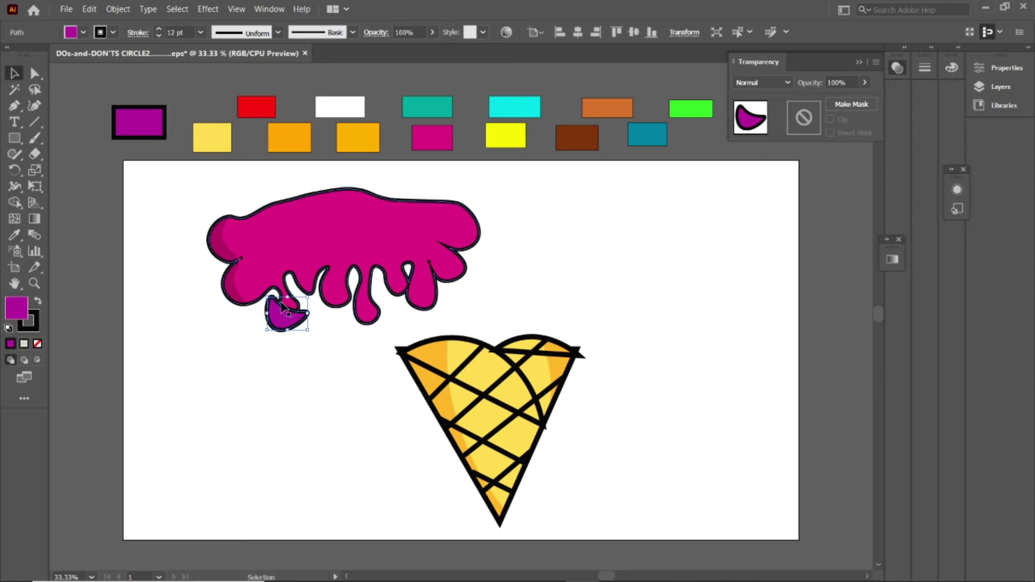
{"action": "left_click", "coordinate": [276, 325], "text": "shift"}
{"action": "key", "text": "ctrl+7"}
{"action": "key", "text": "ctrl+z"}
{"action": "left_click", "coordinate": [278, 318]}
{"action": "key", "text": "ctrl+shift+bracketleft"}
{"action": "left_click", "coordinate": [761, 82]}
{"action": "left_click", "coordinate": [754, 127]}
{"action": "left_click", "coordinate": [669, 256]}
Draw a curved shading shape along the scoop's right edge and drips.
{"action": "key", "text": "shift+grave"}
{"action": "left_click", "coordinate": [341, 323]}
{"action": "left_click", "coordinate": [387, 323]}
{"action": "left_click", "coordinate": [385, 266]}
{"action": "left_click", "coordinate": [403, 298]}
{"action": "left_click", "coordinate": [443, 292]}
{"action": "left_click", "coordinate": [477, 259]}
{"action": "left_click", "coordinate": [447, 194]}
{"action": "left_click", "coordinate": [503, 202]}
{"action": "left_click", "coordinate": [532, 262]}
{"action": "left_click", "coordinate": [472, 303]}
{"action": "left_click", "coordinate": [410, 325]}
Trim the right-side shading to the scoop with Shape Builder.
{"action": "key", "text": "v"}
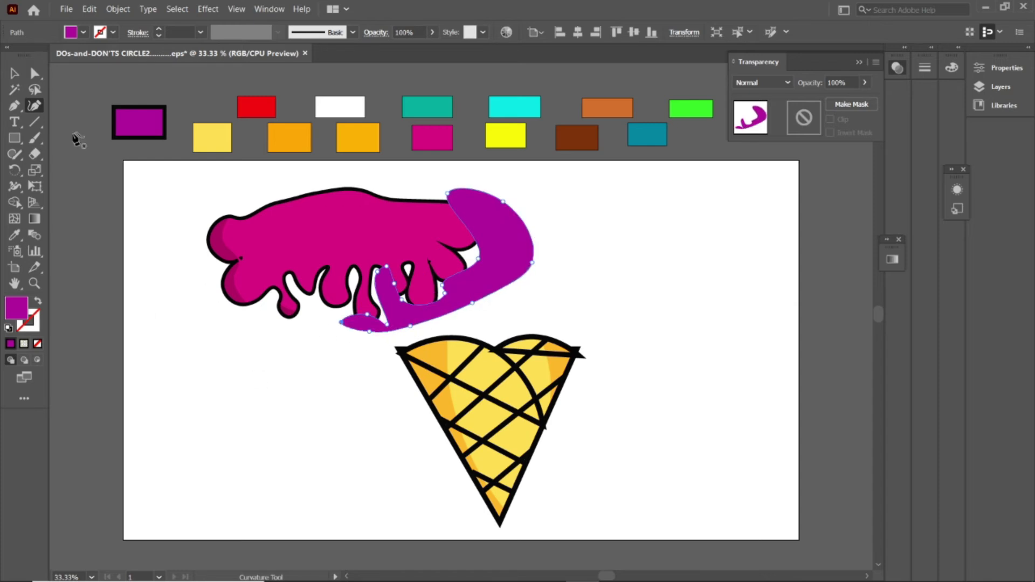
{"action": "left_click", "coordinate": [289, 231]}
{"action": "key", "text": "shift+m"}
{"action": "key", "text": "ctrl+a"}
{"action": "key", "text": "v"}
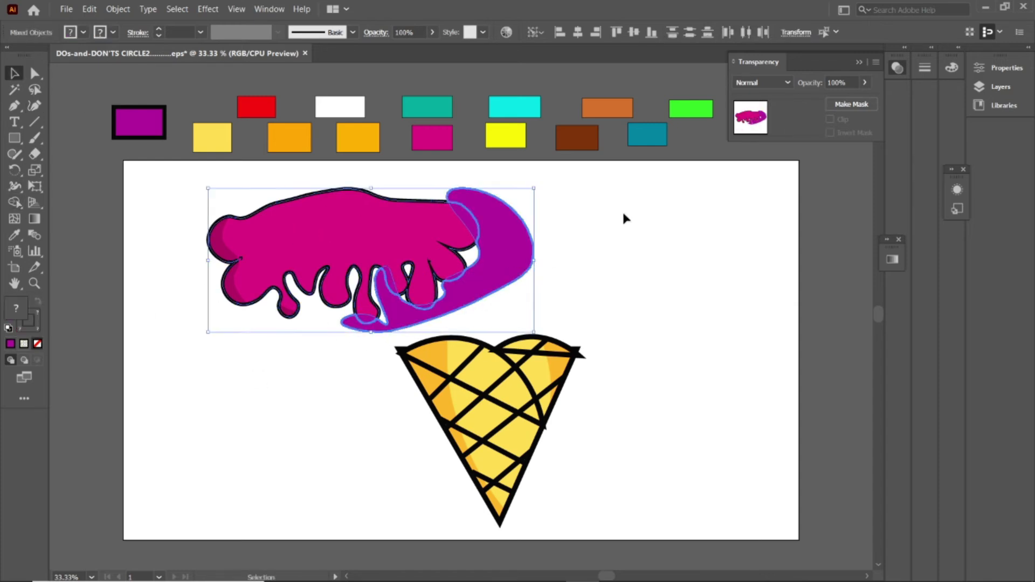
{"action": "left_click", "coordinate": [623, 218]}
{"action": "double_click", "coordinate": [519, 259]}
{"action": "key", "text": "Delete"}
{"action": "key", "text": "Escape"}
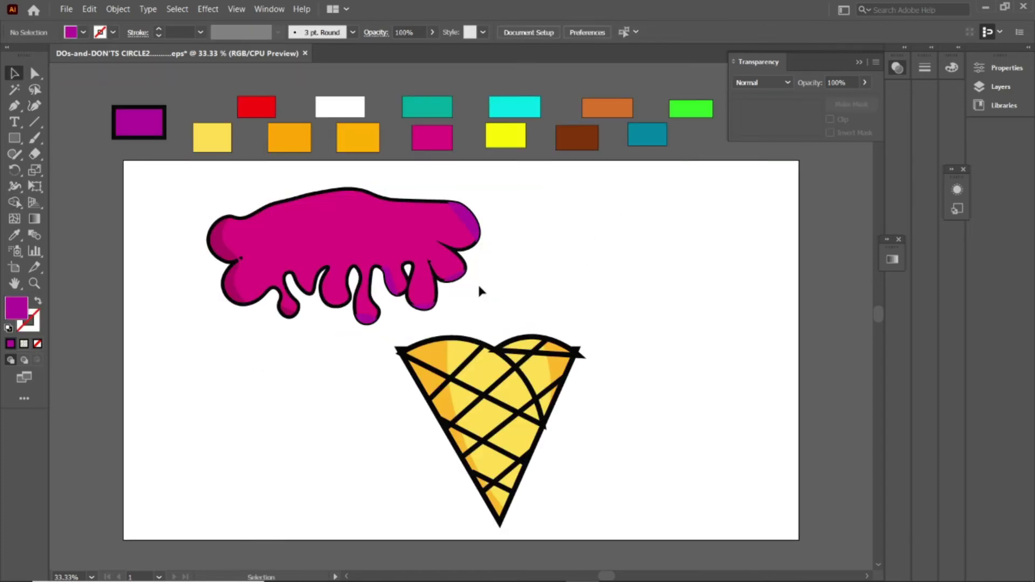
Set the right-edge and drip shading to Multiply with lowered opacity.
{"action": "left_click", "coordinate": [367, 319]}
{"action": "left_click", "coordinate": [445, 306]}
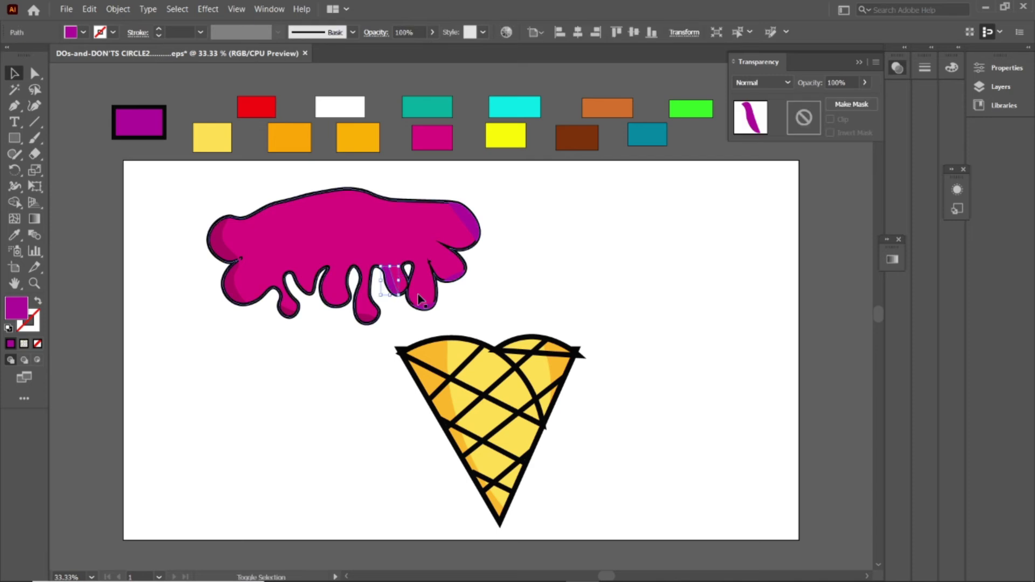
{"action": "left_click", "coordinate": [761, 83]}
{"action": "left_click", "coordinate": [755, 123]}
{"action": "left_click", "coordinate": [864, 82]}
Move the scoop with all its shading back onto the cone top.
{"action": "left_click", "coordinate": [668, 296]}
{"action": "left_click_drag", "start_coordinate": [370, 227], "coordinate": [509, 304]}
{"action": "key", "text": "ctrl+z"}
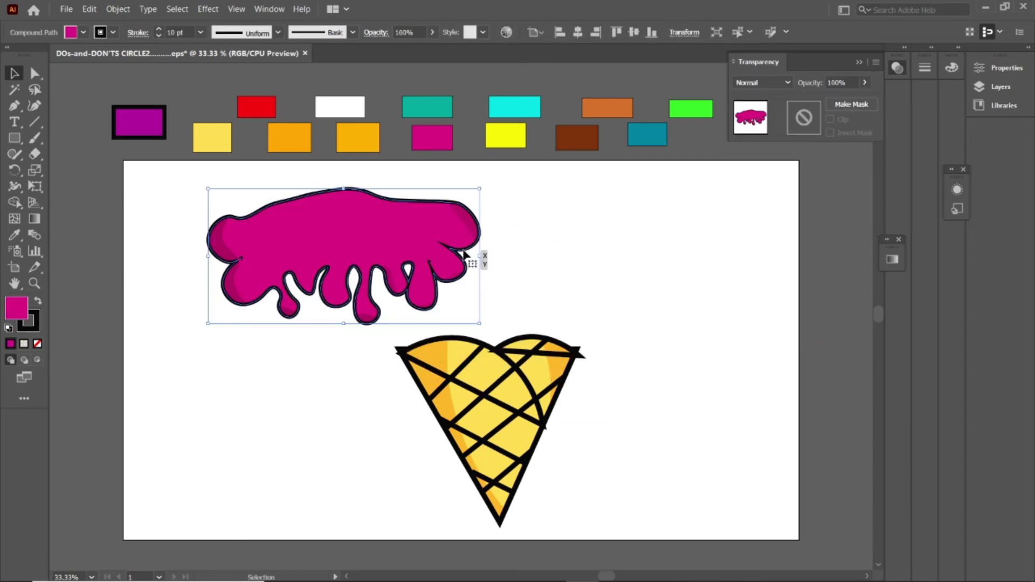
{"action": "left_click_drag", "start_coordinate": [337, 211], "coordinate": [480, 284]}
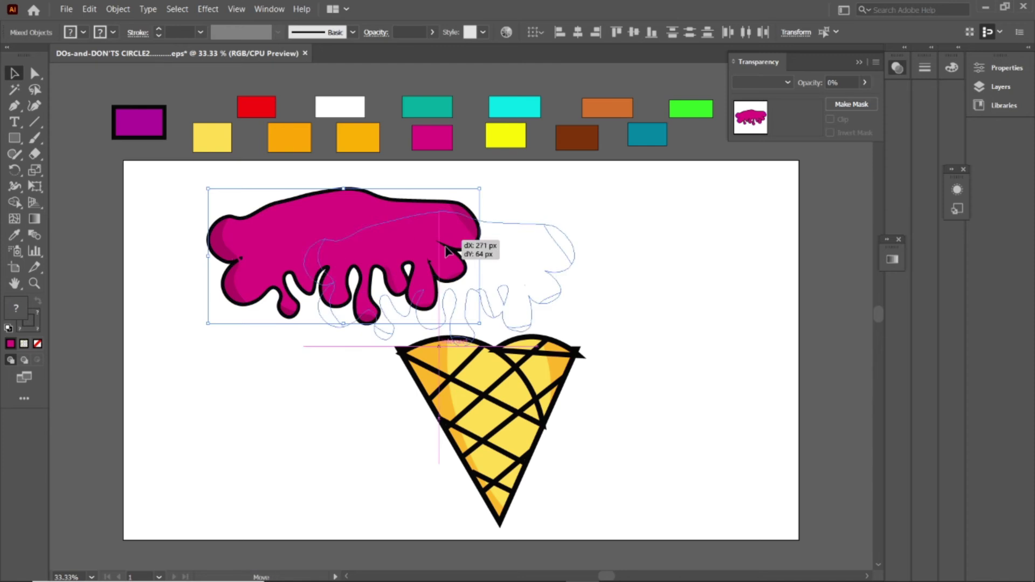
{"action": "left_click", "coordinate": [712, 270]}
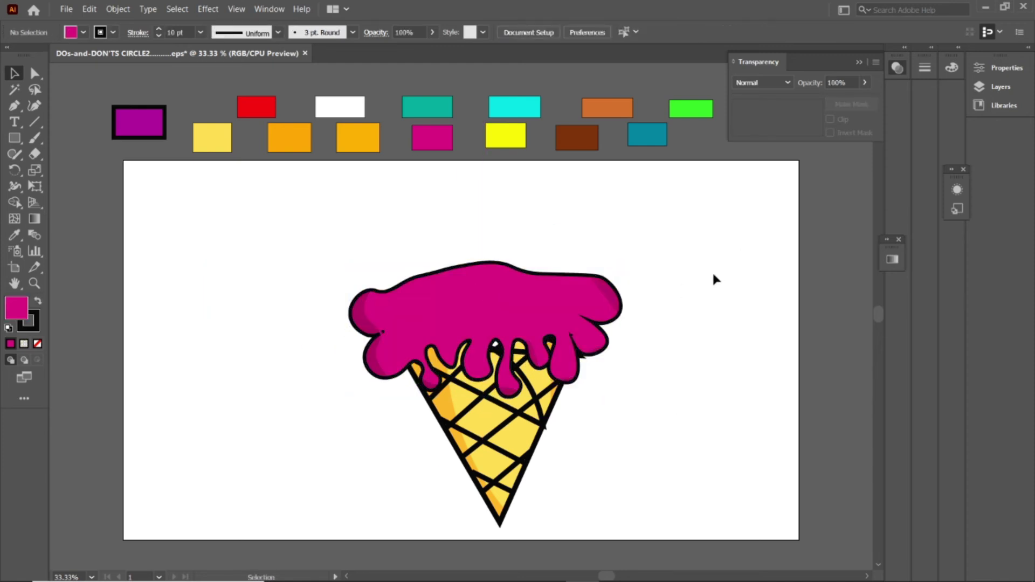
With a yellow fill, trace the yellow scoop's left lobes above the magenta scoop using the Curvature tool.
{"action": "left_click", "coordinate": [505, 136]}
{"action": "key", "text": "shift+grave"}
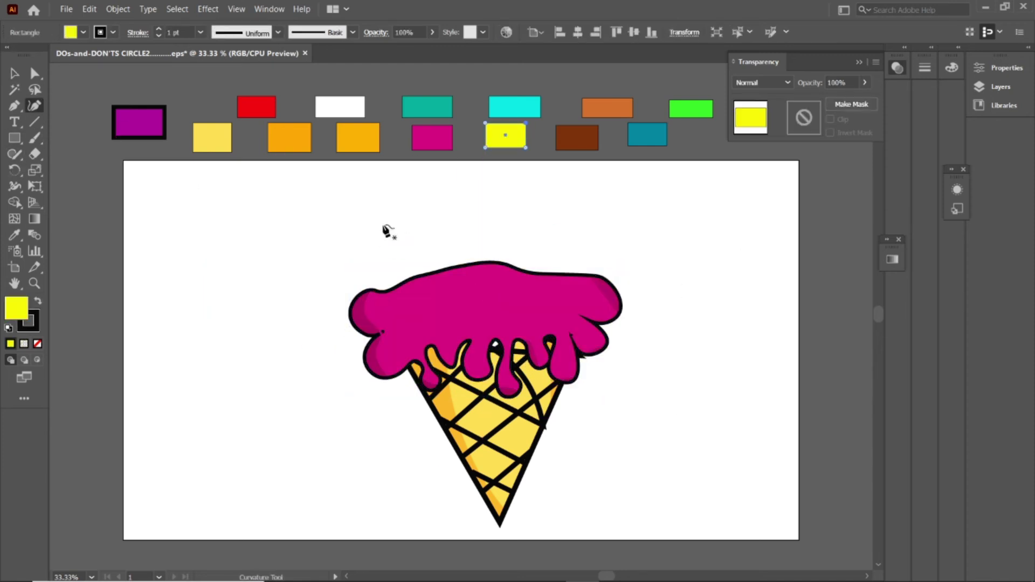
{"action": "left_click", "coordinate": [377, 221]}
{"action": "left_click", "coordinate": [381, 246]}
{"action": "left_click", "coordinate": [375, 252]}
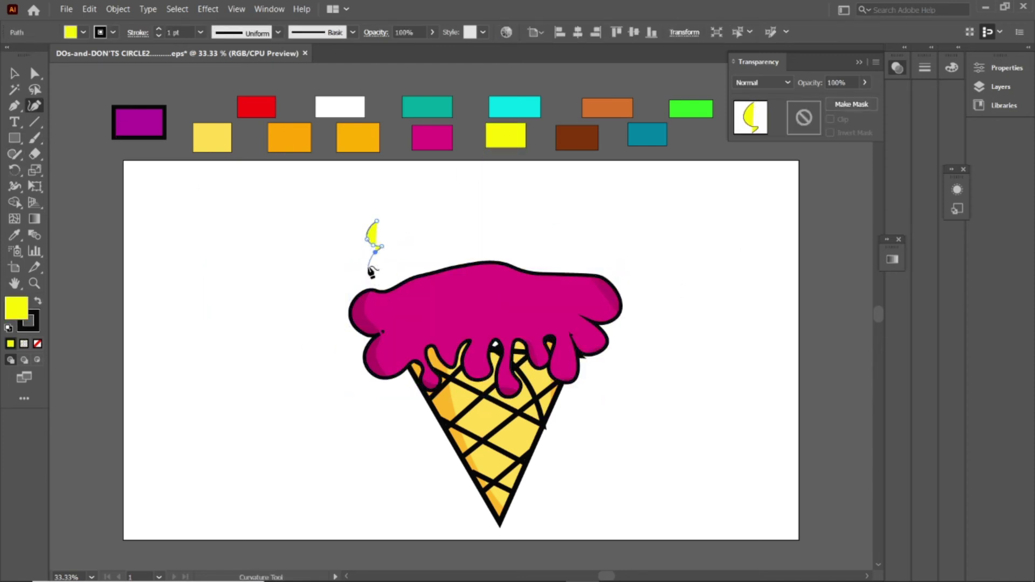
{"action": "left_click", "coordinate": [369, 266]}
{"action": "left_click", "coordinate": [392, 298]}
{"action": "left_click", "coordinate": [413, 258]}
{"action": "left_click", "coordinate": [421, 282]}
{"action": "left_click", "coordinate": [445, 281]}
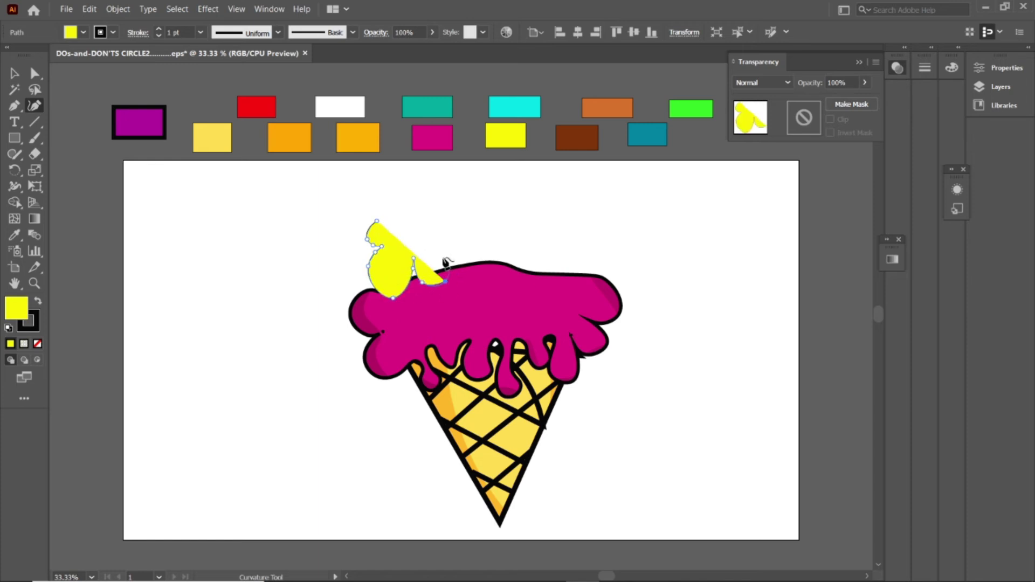
Shape the first two thin drips along the yellow scoop's lower edge.
{"action": "left_click", "coordinate": [457, 247]}
{"action": "left_click", "coordinate": [460, 269]}
{"action": "left_click", "coordinate": [466, 289]}
{"action": "left_click", "coordinate": [473, 286]}
{"action": "left_click", "coordinate": [463, 247]}
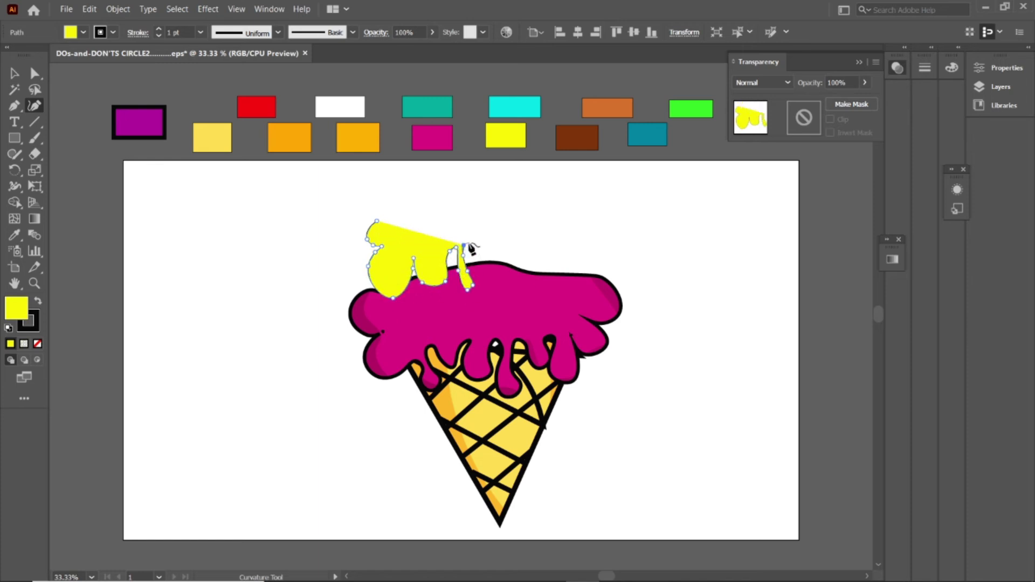
{"action": "left_click", "coordinate": [482, 272]}
{"action": "left_click", "coordinate": [488, 240]}
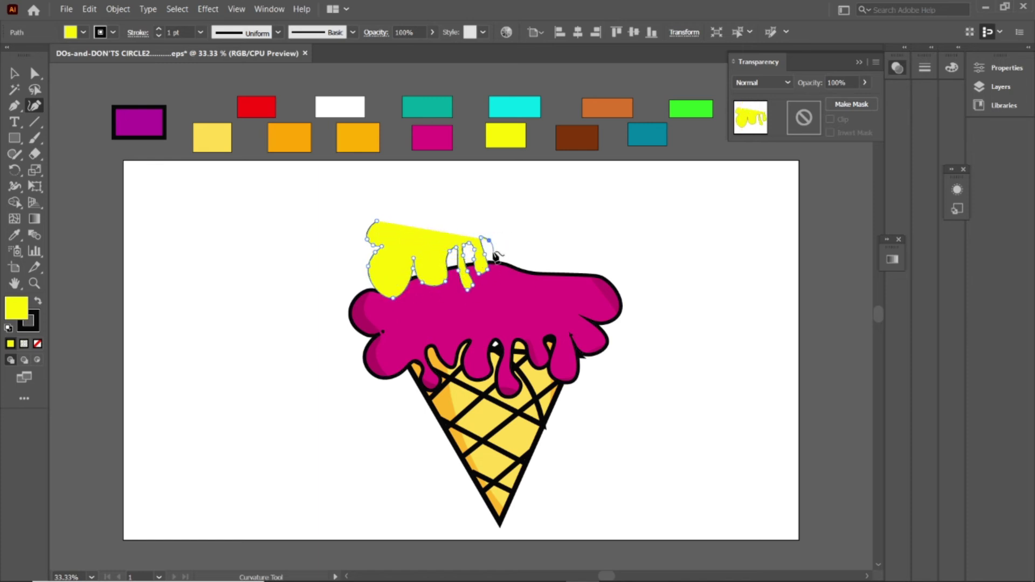
Add more yellow drips continuing toward the right.
{"action": "left_click", "coordinate": [500, 273]}
{"action": "left_click", "coordinate": [527, 236]}
{"action": "left_click", "coordinate": [545, 266]}
{"action": "left_click", "coordinate": [559, 240]}
{"action": "left_click", "coordinate": [572, 241]}
{"action": "left_click", "coordinate": [578, 282]}
Round off the scoop's right end and close the path with a rounded top.
{"action": "left_click", "coordinate": [590, 247]}
{"action": "left_click", "coordinate": [600, 267]}
{"action": "left_click", "coordinate": [616, 250]}
{"action": "left_click", "coordinate": [601, 224]}
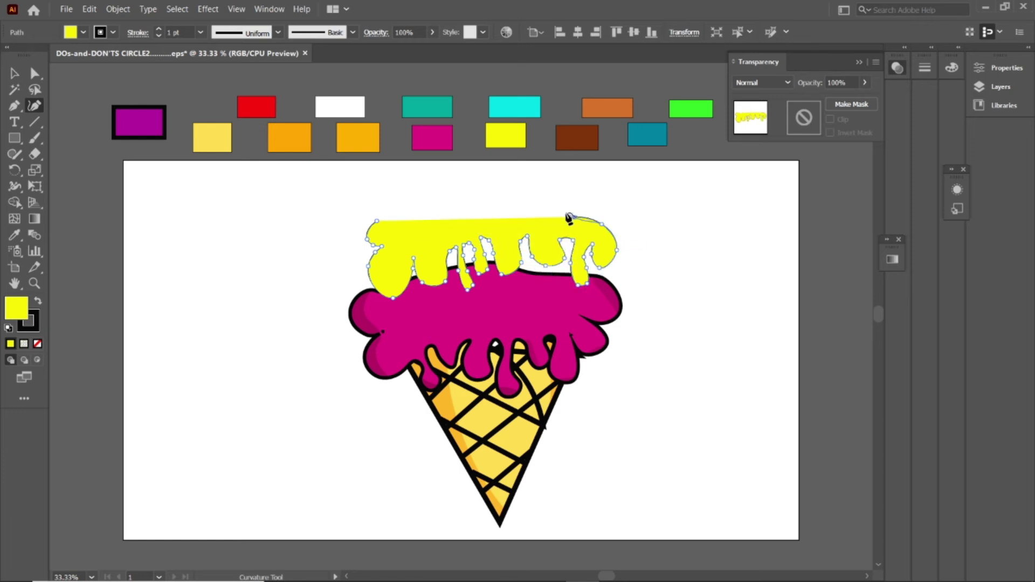
{"action": "left_click", "coordinate": [568, 216]}
Place the yellow scoop over the magenta one, resize it slightly, and give it a 12 pt black stroke.
{"action": "key", "text": "v"}
{"action": "left_click_drag", "start_coordinate": [511, 230], "coordinate": [498, 273]}
{"action": "left_click_drag", "start_coordinate": [632, 214], "coordinate": [617, 219]}
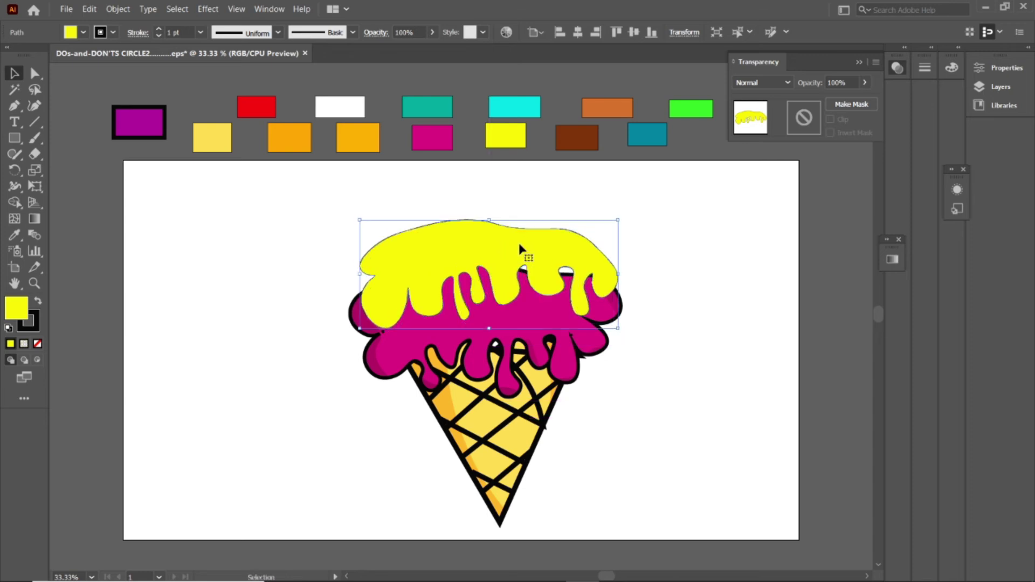
{"action": "left_click", "coordinate": [158, 29]}
{"action": "left_click", "coordinate": [158, 29]}
{"action": "type", "text": "12"}
Move the yellow scoop to the upper left of the artboard.
{"action": "left_click", "coordinate": [35, 106]}
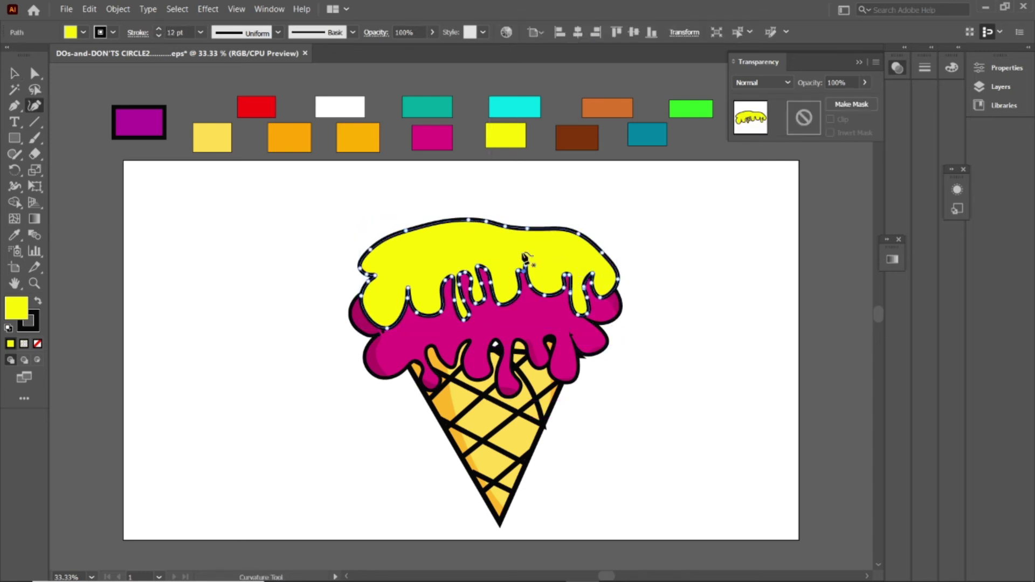
{"action": "left_click_drag", "start_coordinate": [507, 259], "coordinate": [293, 222]}
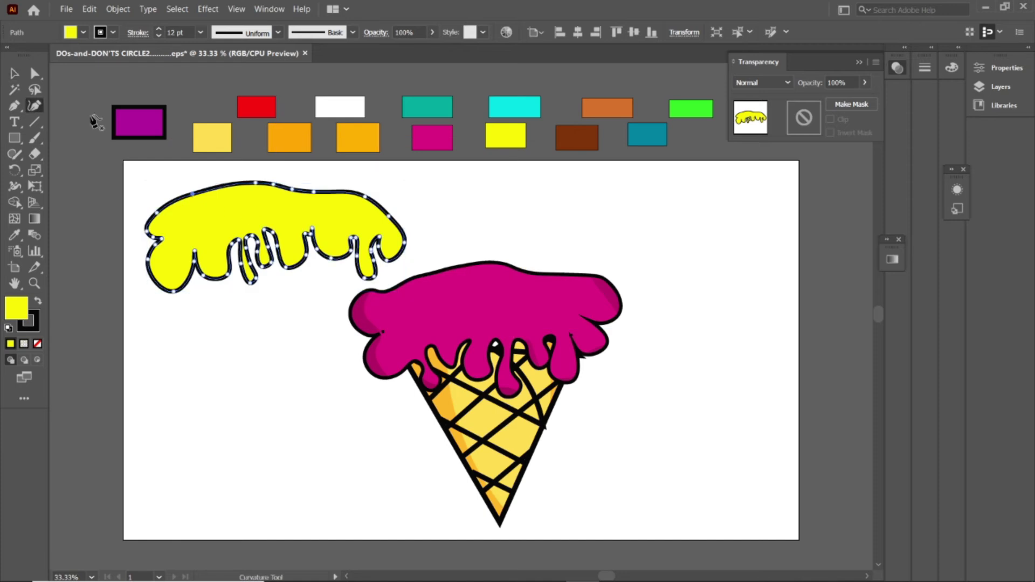
{"action": "left_click", "coordinate": [139, 206]}
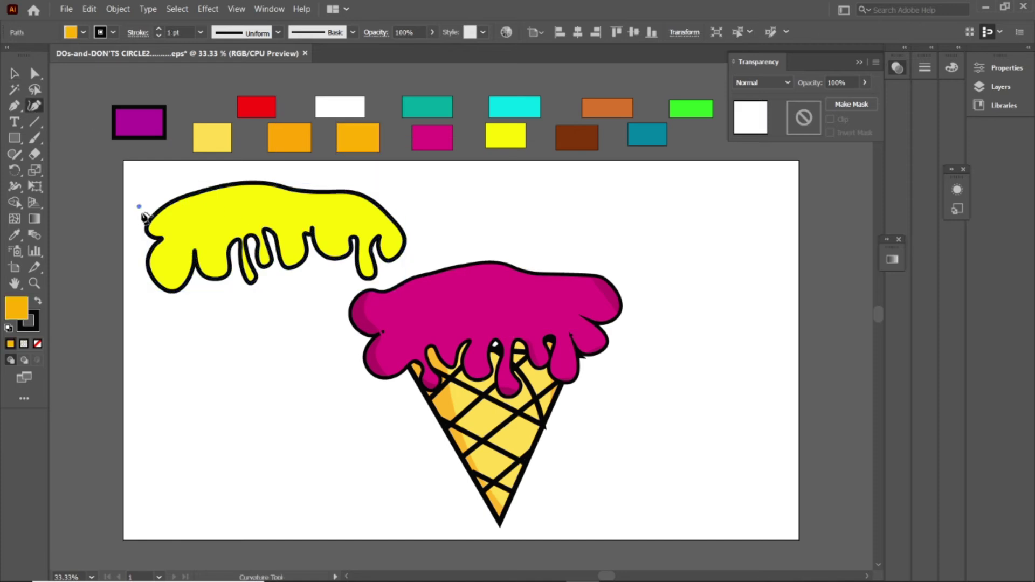